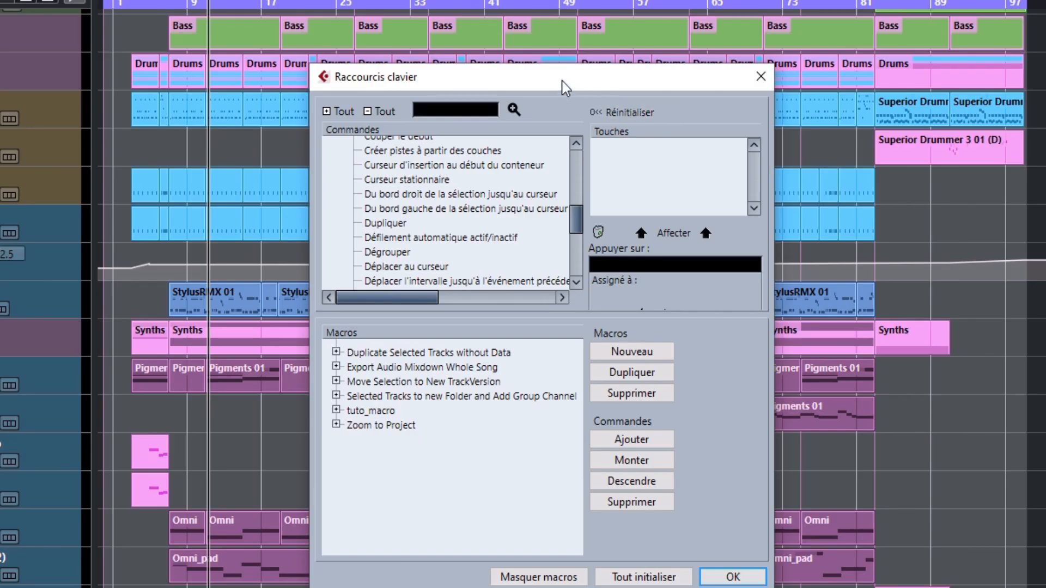
Delete the existing tuto_macro from the list of macros
{"action": "left_click_drag", "start_coordinate": [562, 81], "coordinate": [564, 44]}
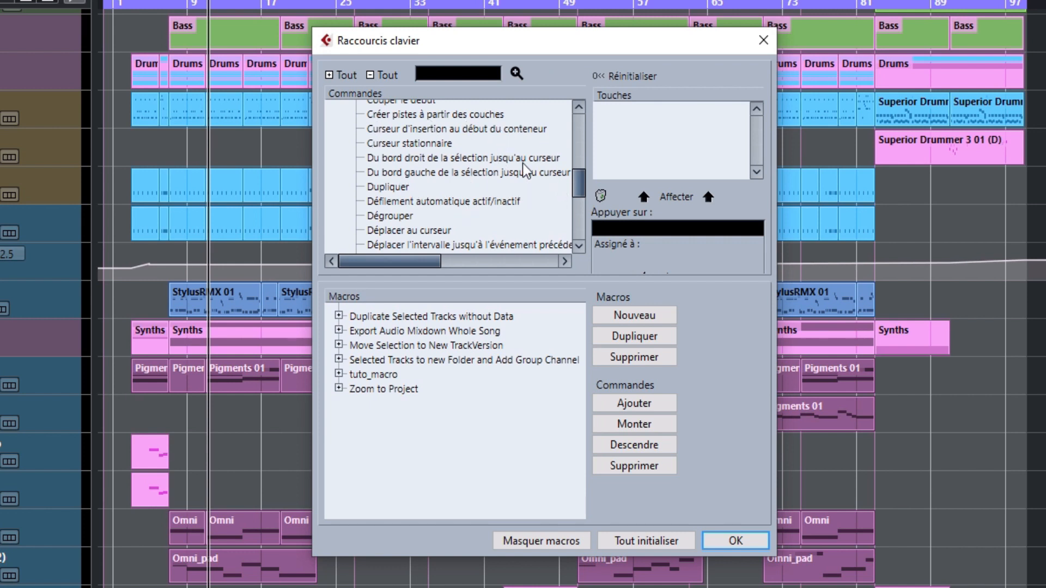
{"action": "mouse_move", "coordinate": [578, 186]}
{"action": "left_mouse_down"}
{"action": "mouse_move", "coordinate": [580, 168]}
{"action": "mouse_move", "coordinate": [576, 238]}
{"action": "mouse_move", "coordinate": [583, 116]}
{"action": "mouse_move", "coordinate": [580, 192]}
{"action": "left_mouse_up"}
{"action": "left_click", "coordinate": [480, 73]}
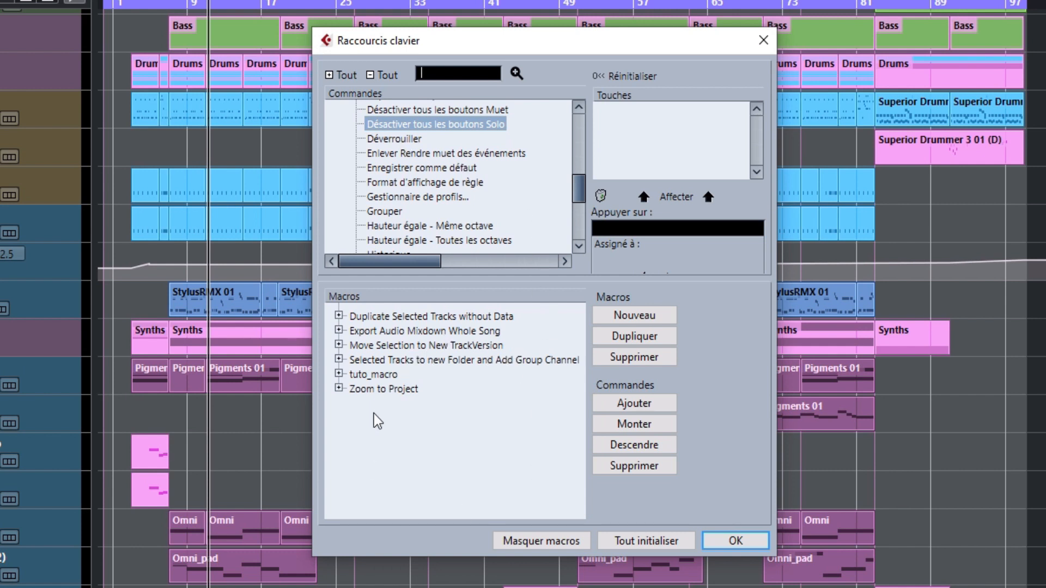
{"action": "left_click", "coordinate": [385, 375]}
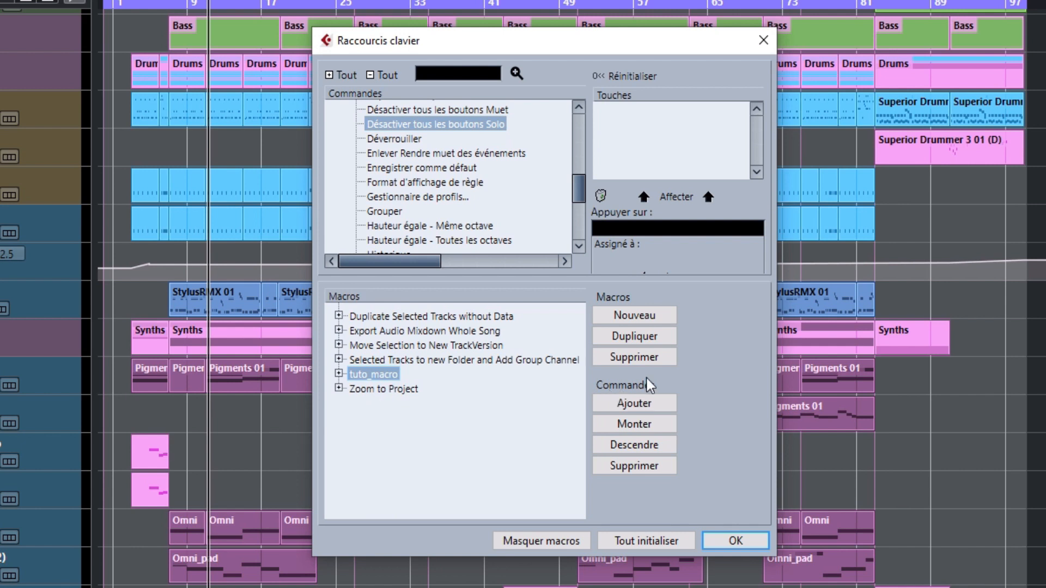
{"action": "left_click", "coordinate": [647, 356]}
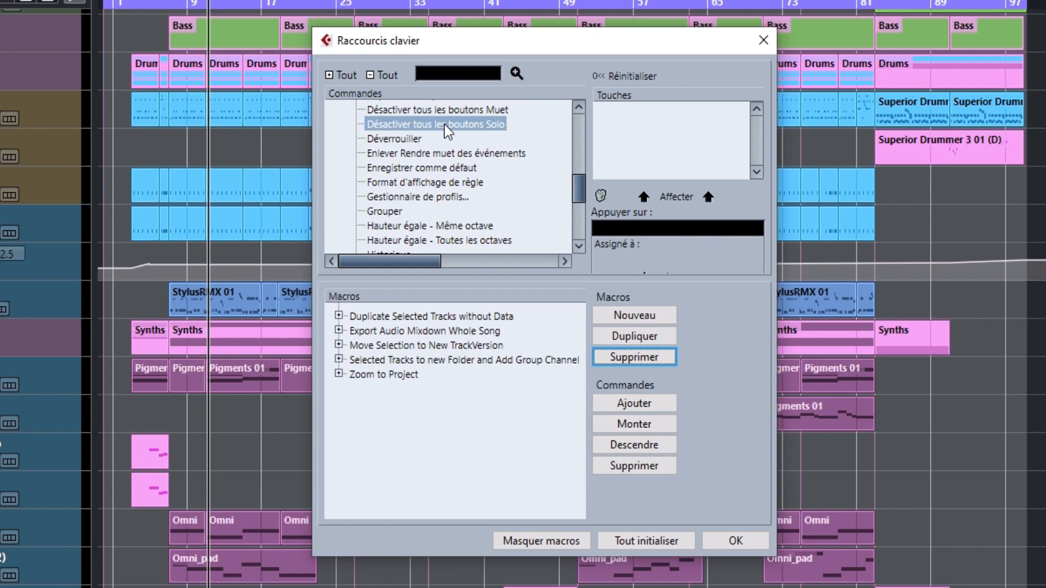
Assign the $ shortcut to the command Désactiver tous les boutons Solo and delete that shortcut again
{"action": "scroll", "coordinate": [482, 187], "scroll_direction": "up", "scroll_amount": 1}
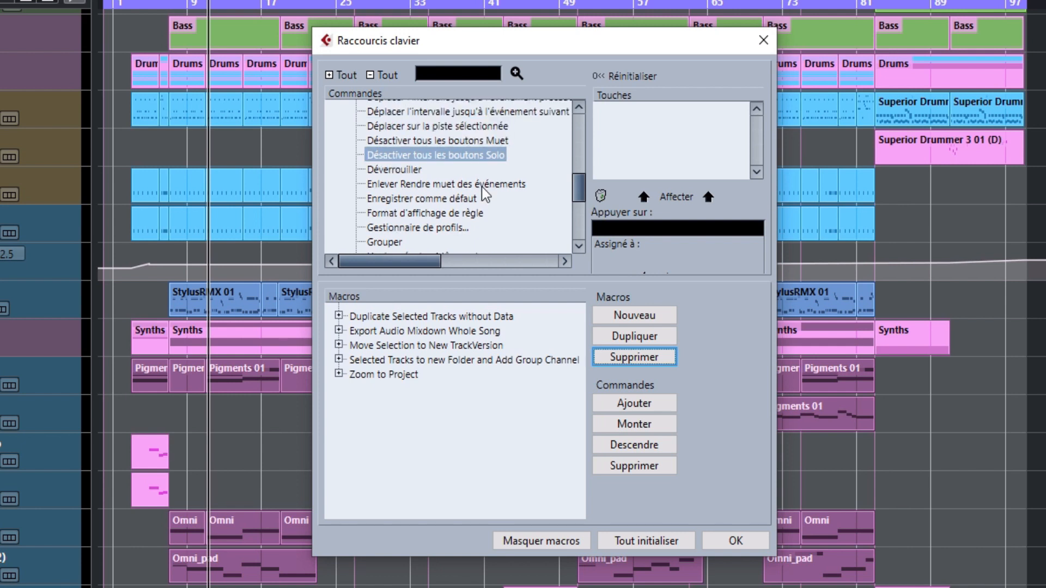
{"action": "left_click", "coordinate": [681, 226]}
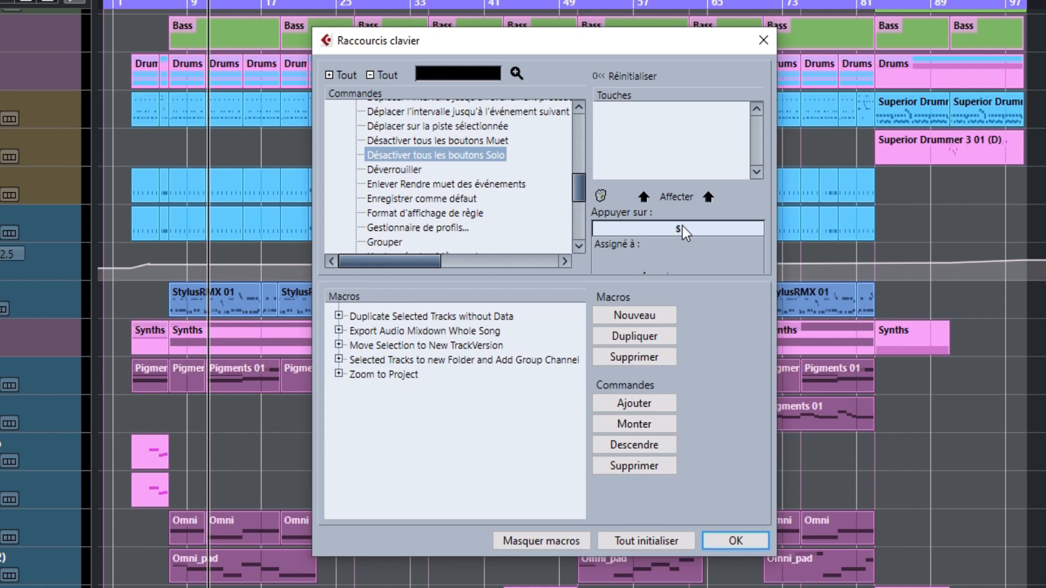
{"action": "left_click", "coordinate": [687, 192]}
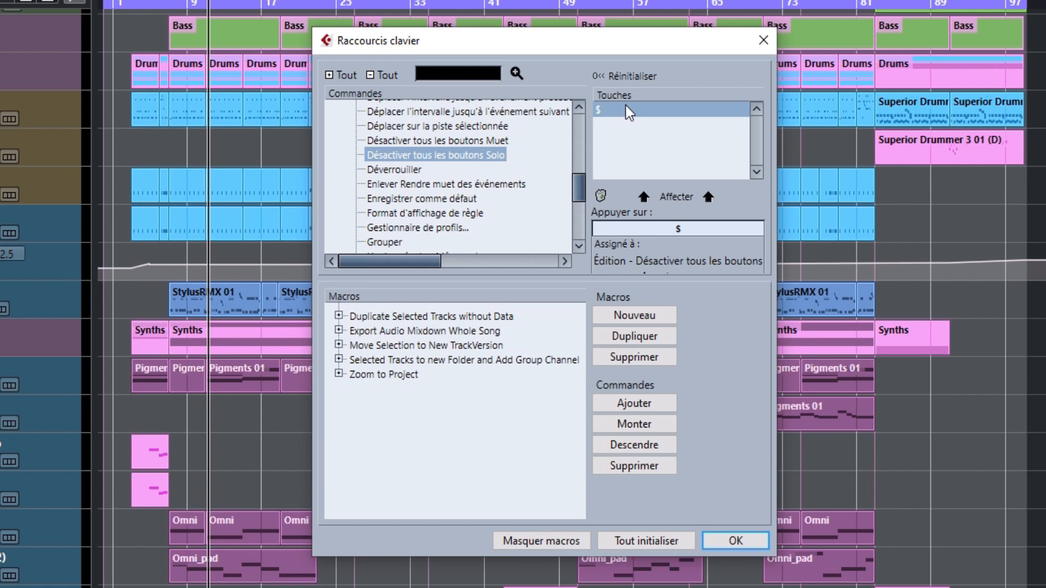
{"action": "left_click", "coordinate": [599, 195]}
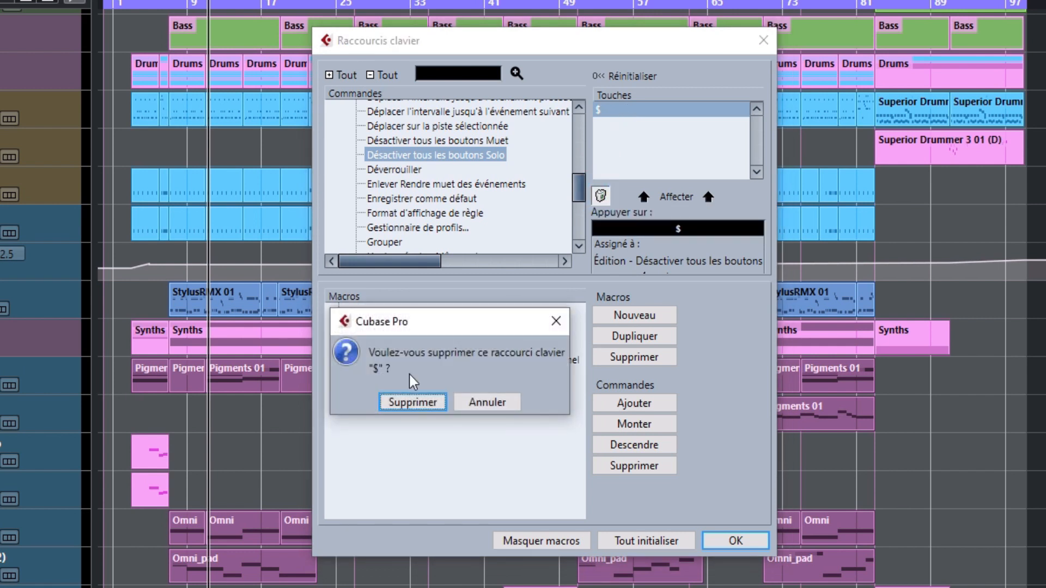
{"action": "left_click", "coordinate": [437, 401]}
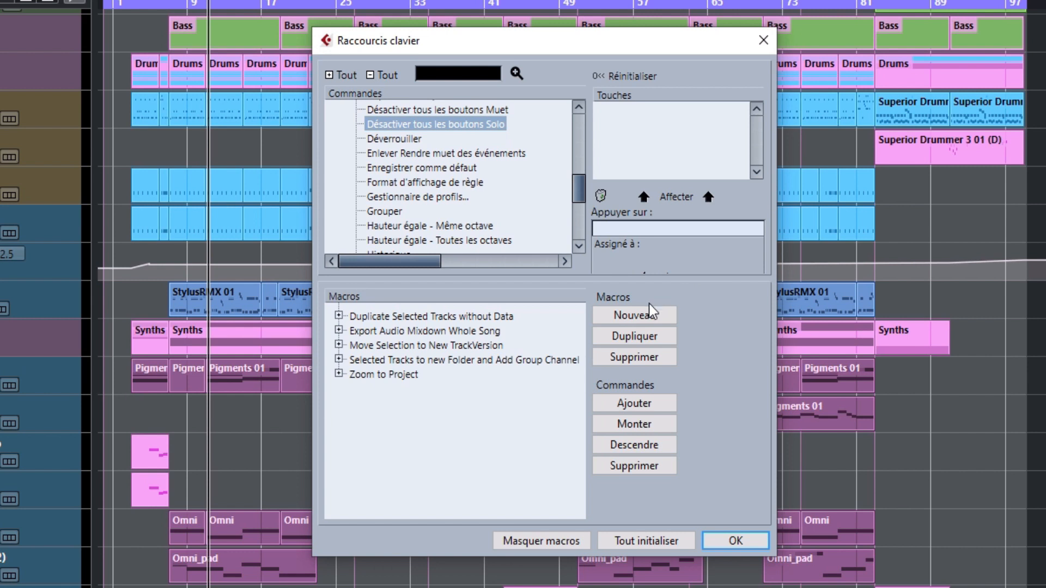
Create a new macro named tuto_macro
{"action": "left_click", "coordinate": [635, 315]}
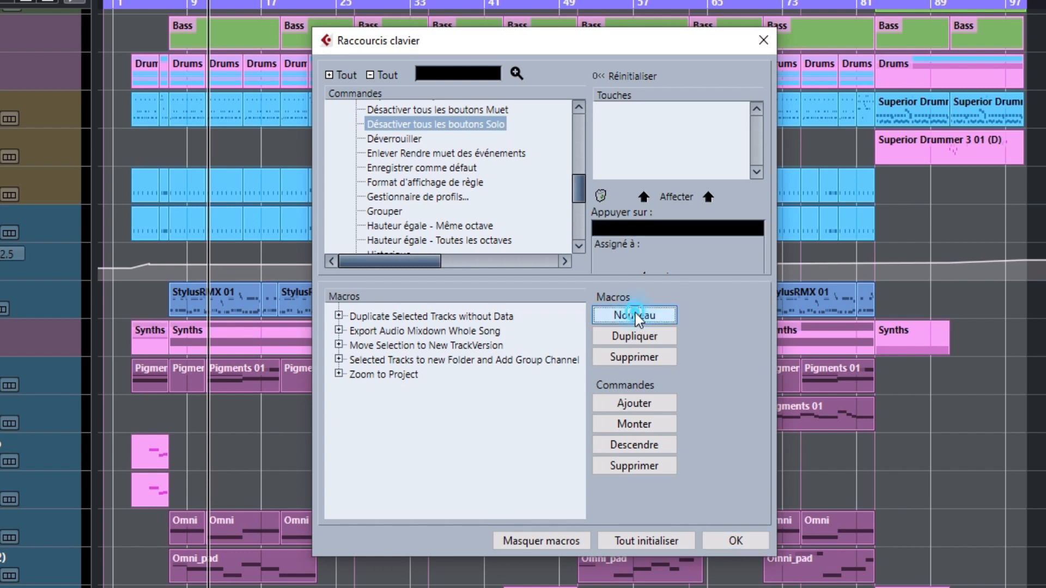
{"action": "type", "text": "t"}
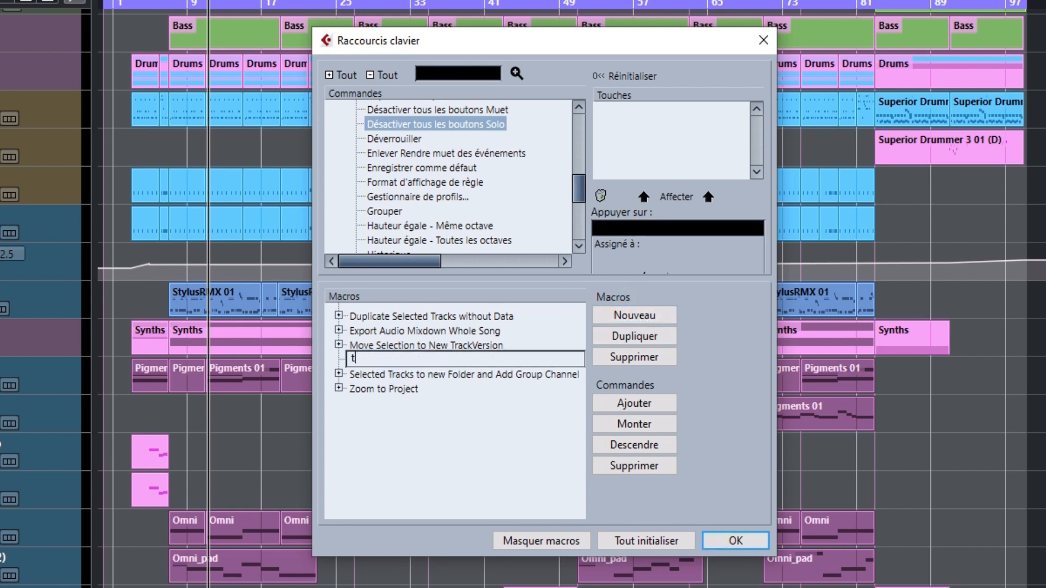
{"action": "type", "text": "uto_macro"}
{"action": "key", "text": "Return"}
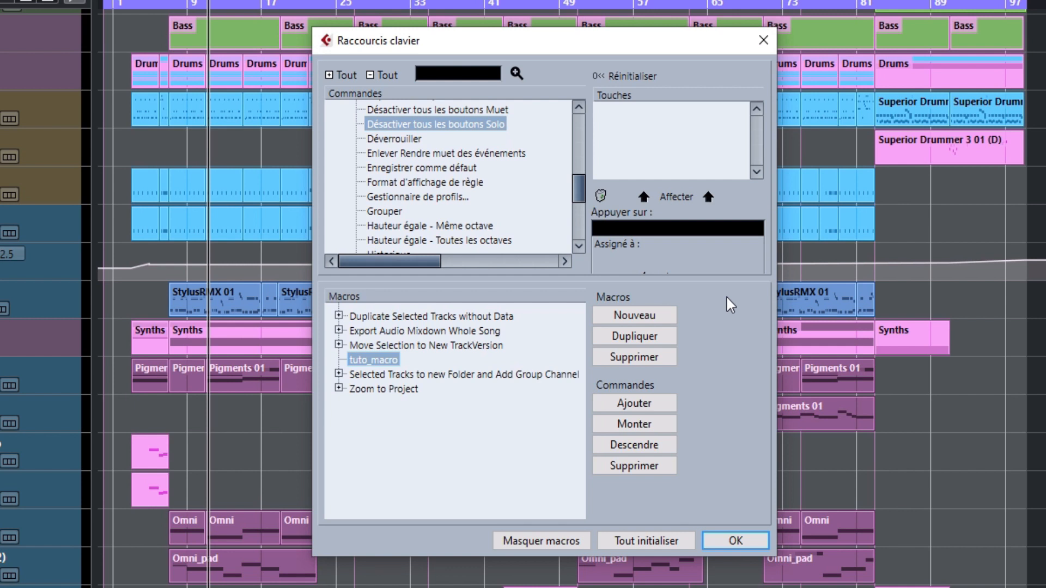
Search the commands for "tout sélectionner" and add Tout sélectionner to tuto_macro
{"action": "left_click", "coordinate": [457, 72]}
{"action": "type", "text": "tout sélectionner"}
{"action": "key", "text": "Return"}
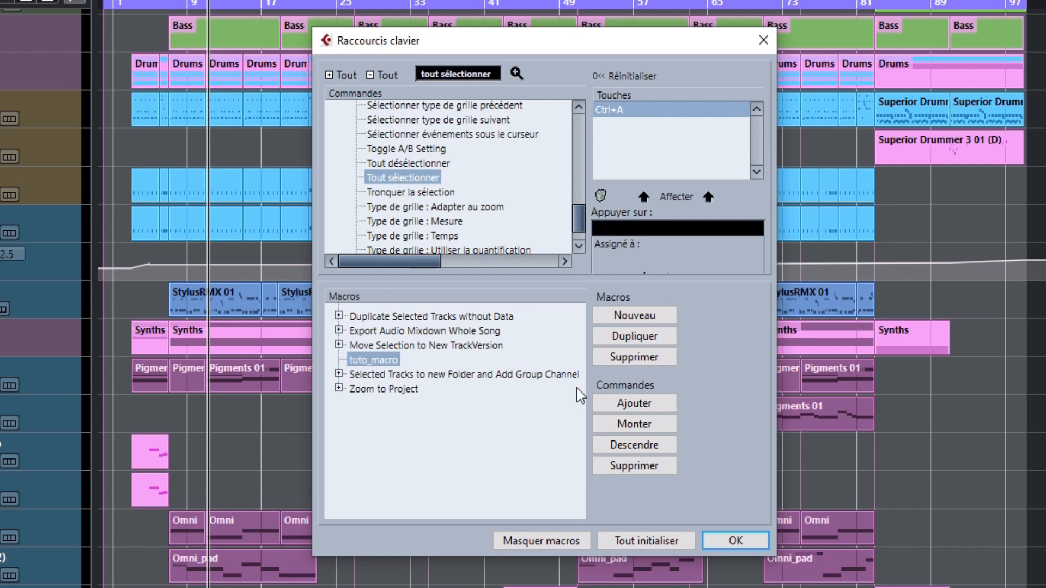
{"action": "left_click", "coordinate": [631, 403]}
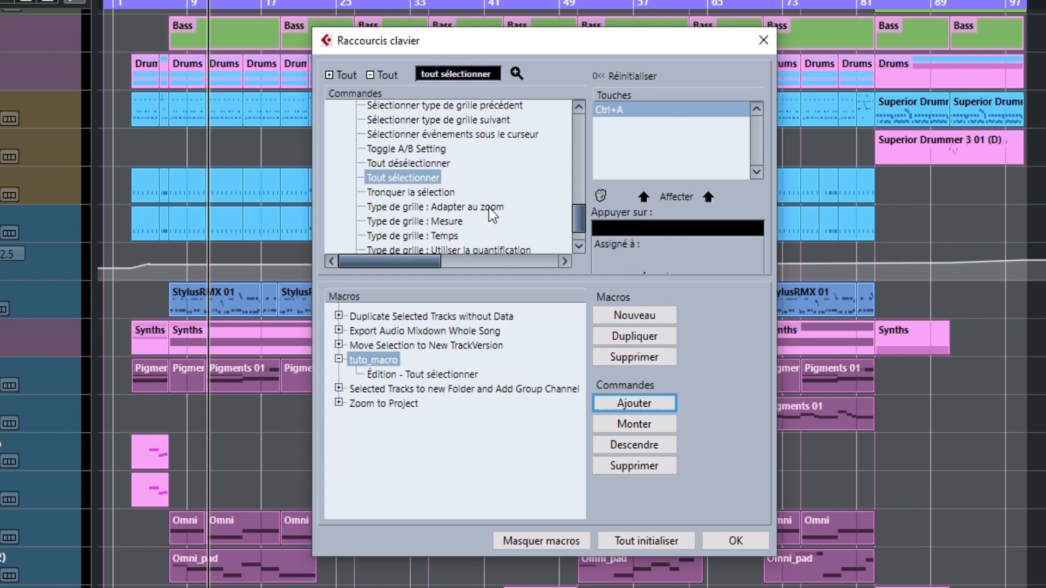
Search the commands for "locator" and add Locators to Selection to tuto_macro
{"action": "left_click", "coordinate": [462, 76]}
{"action": "type", "text": "locator"}
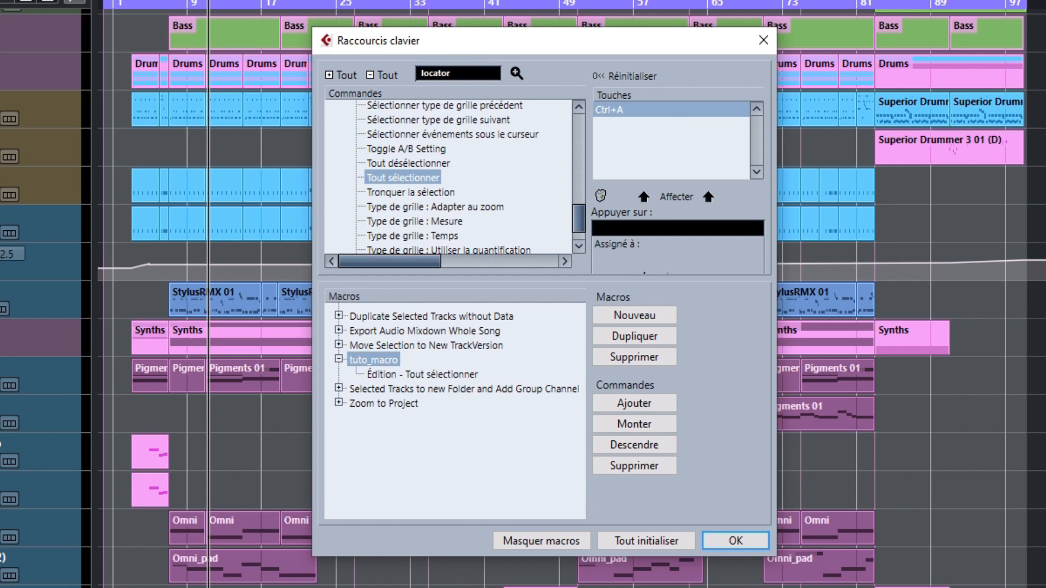
{"action": "key", "text": "Return"}
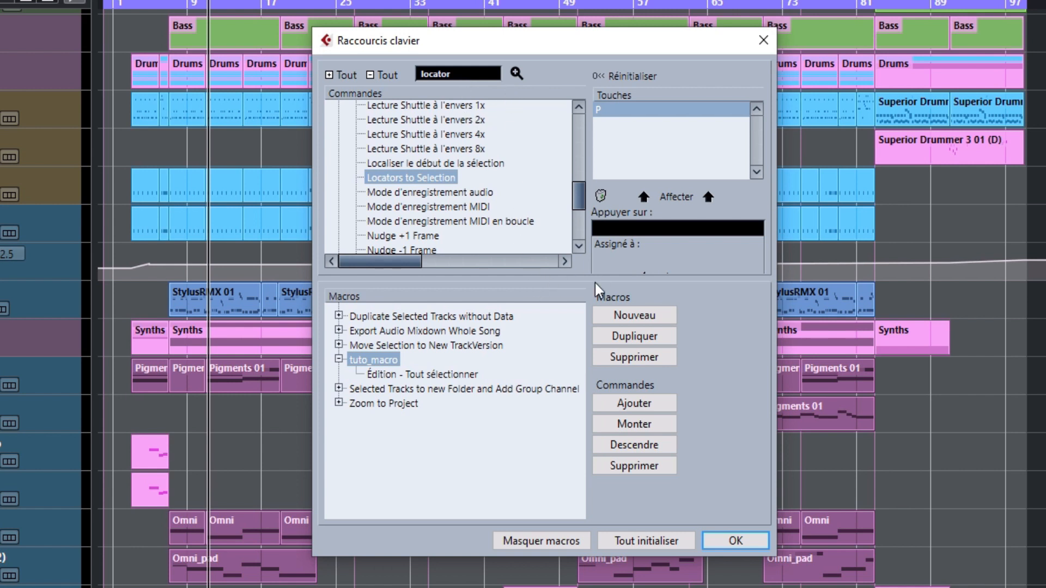
{"action": "left_click", "coordinate": [632, 405]}
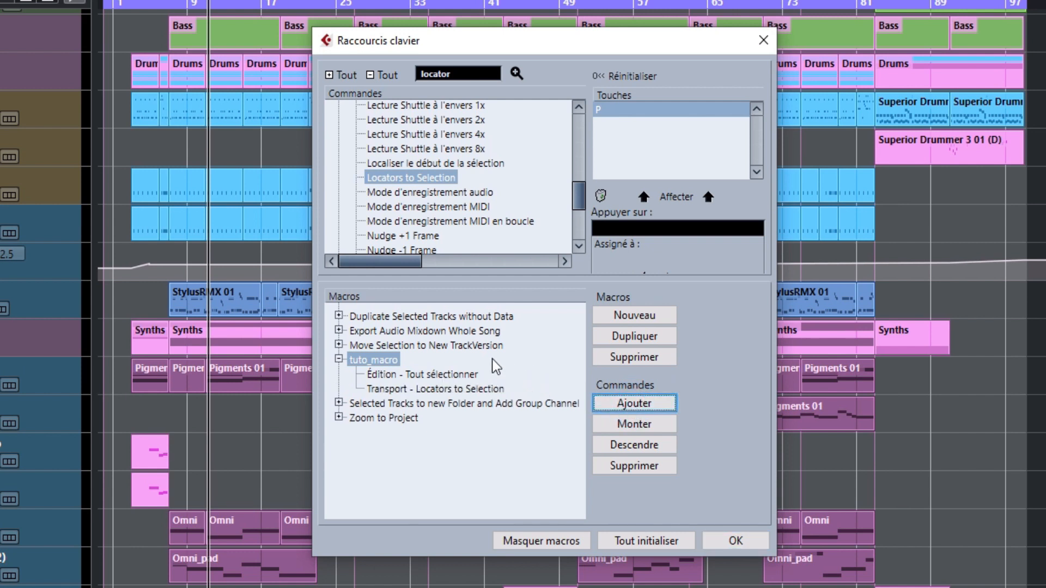
Move Locators to Selection one place up in tuto_macro and back down below Tout sélectionner
{"action": "left_click", "coordinate": [459, 388]}
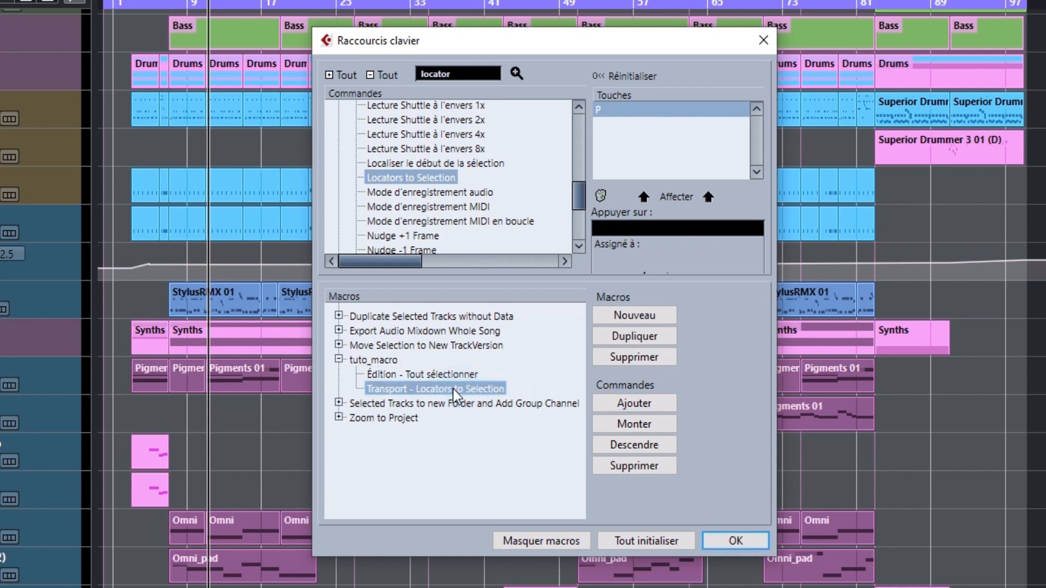
{"action": "left_click", "coordinate": [648, 423]}
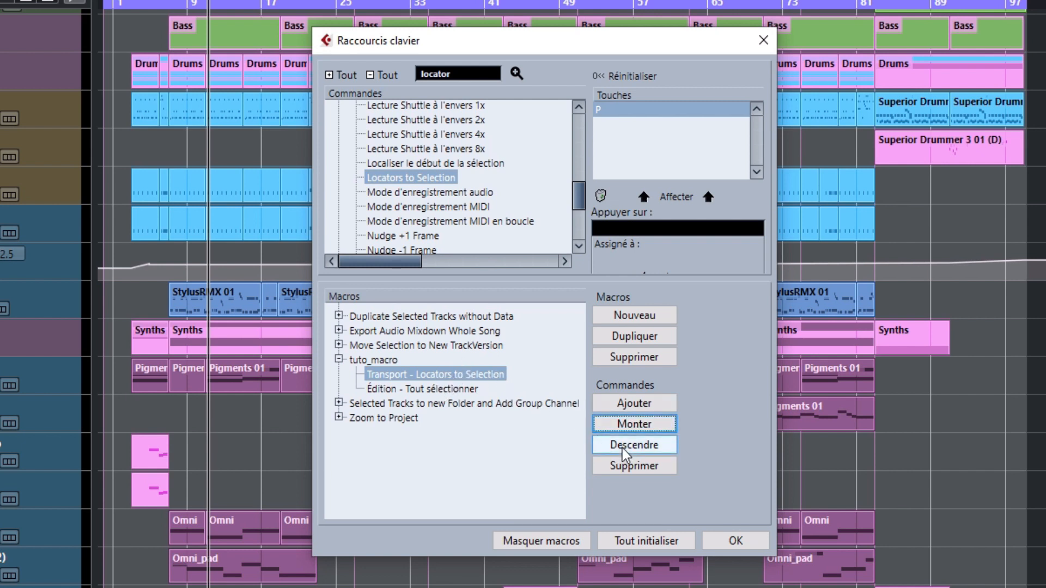
{"action": "left_click", "coordinate": [652, 446]}
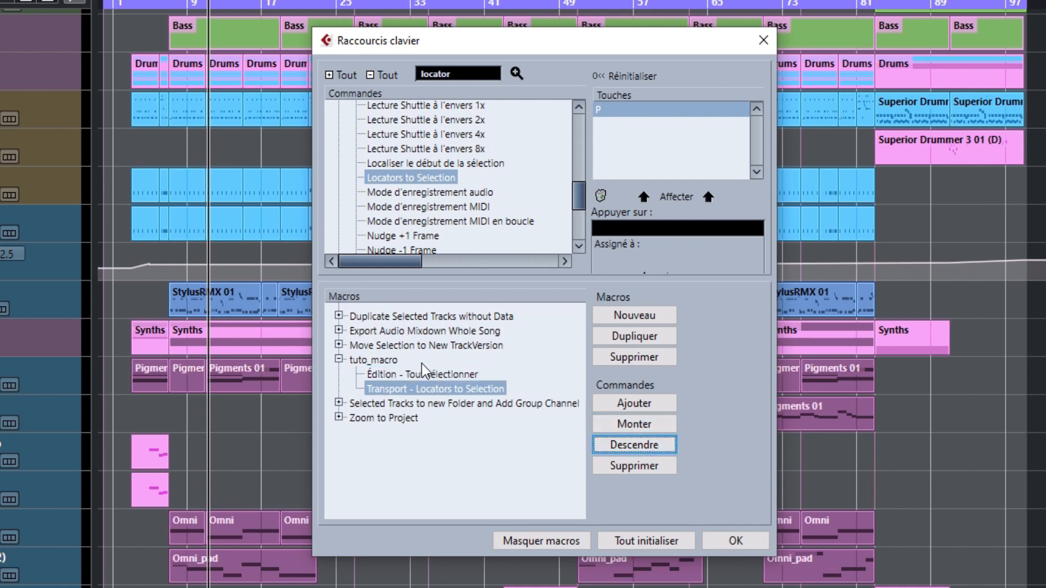
Find the command Insérer mesures, add it as the last command of tuto_macro, and confirm the key command settings
{"action": "double_click", "coordinate": [449, 70]}
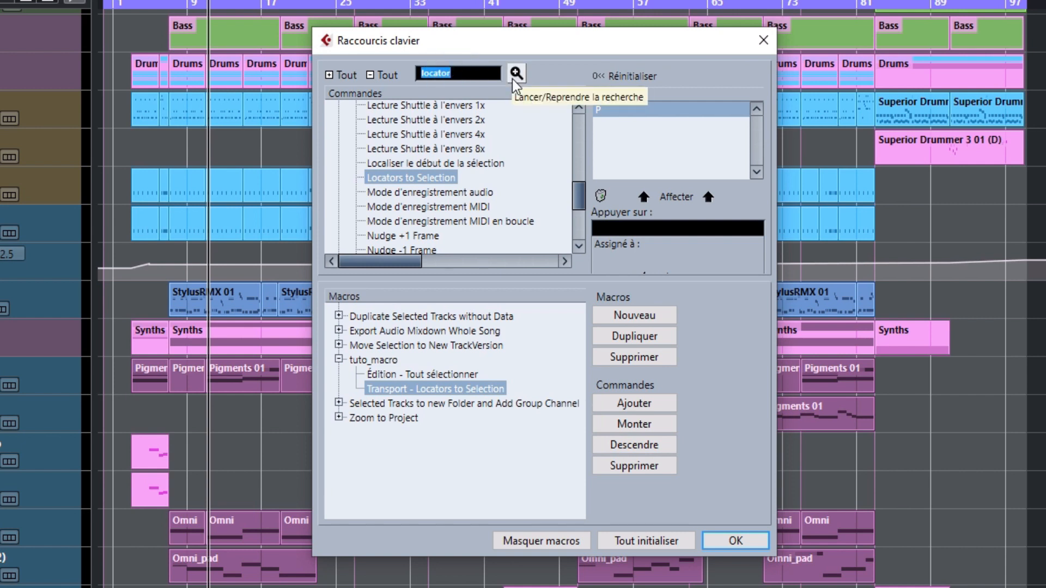
{"action": "type", "text": "in"}
{"action": "key", "text": "BackSpace"}
{"action": "key", "text": "BackSpace"}
{"action": "key", "text": "BackSpace"}
{"action": "key", "text": "BackSpace"}
{"action": "key", "text": "BackSpace"}
{"action": "type", "text": "insérer mesure"}
{"action": "left_click", "coordinate": [512, 78]}
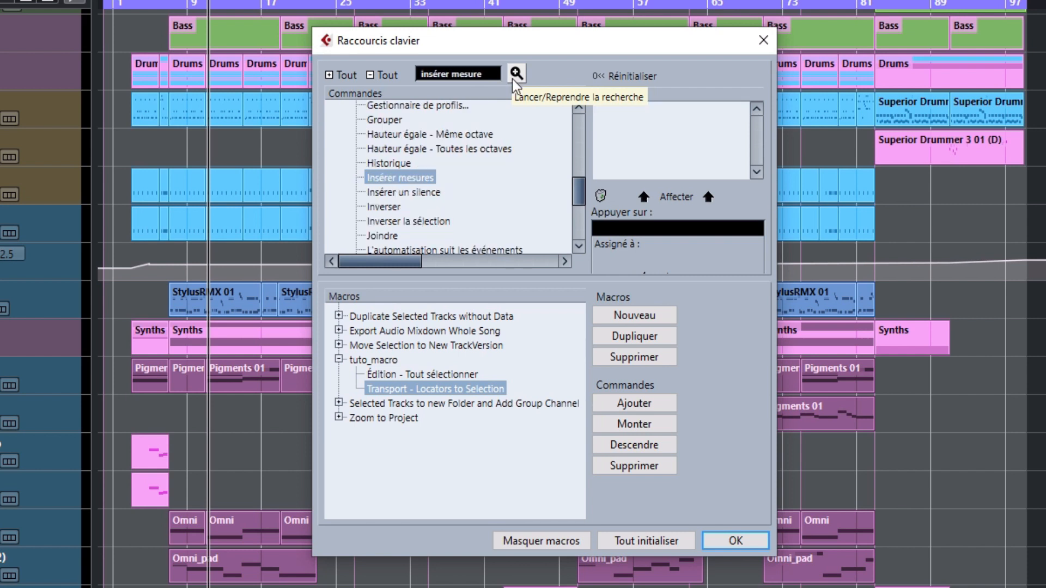
{"action": "left_click", "coordinate": [642, 403]}
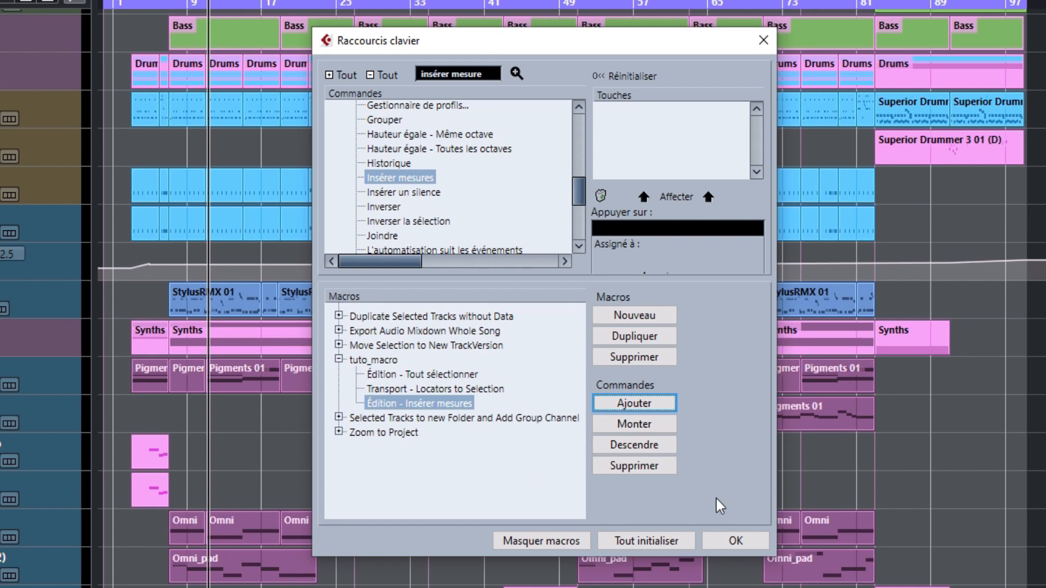
{"action": "left_click", "coordinate": [736, 542]}
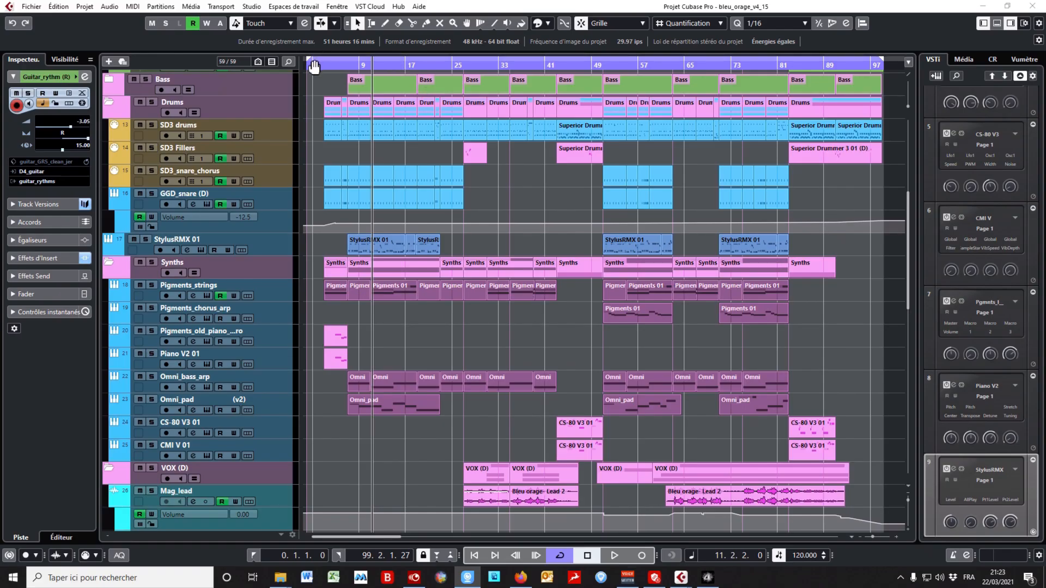
Set the left locator to 37.3.1.0 and the right locator to 70.1.2.0 in the project ruler
{"action": "left_click_drag", "start_coordinate": [314, 66], "coordinate": [528, 82]}
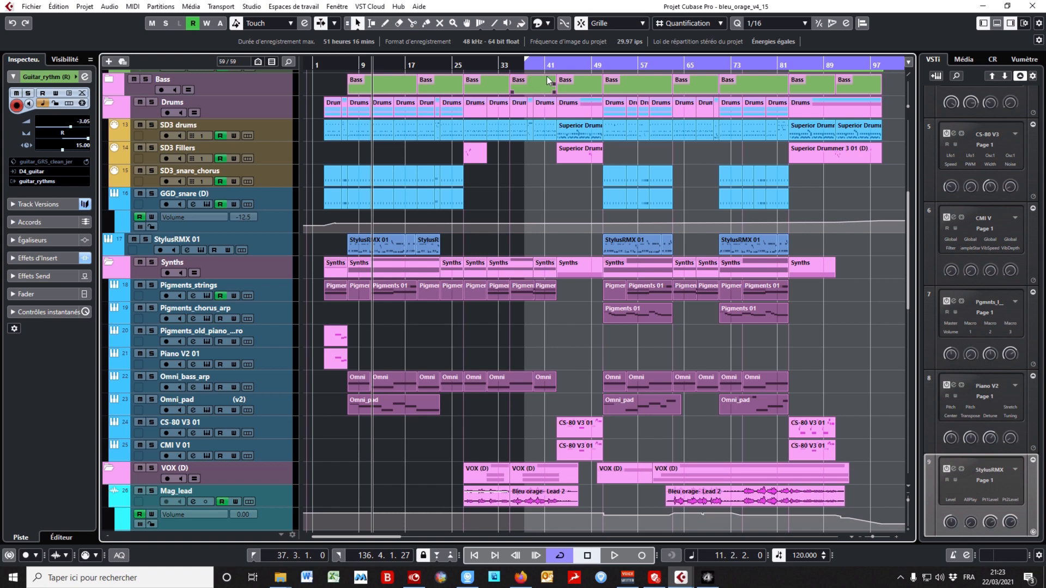
{"action": "left_click", "coordinate": [909, 63]}
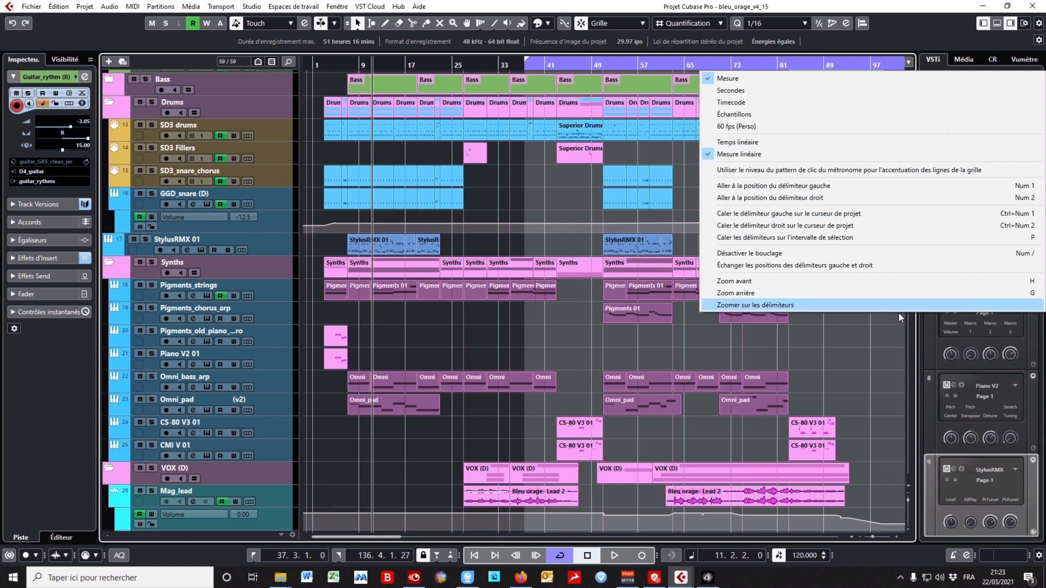
{"action": "left_click", "coordinate": [887, 337]}
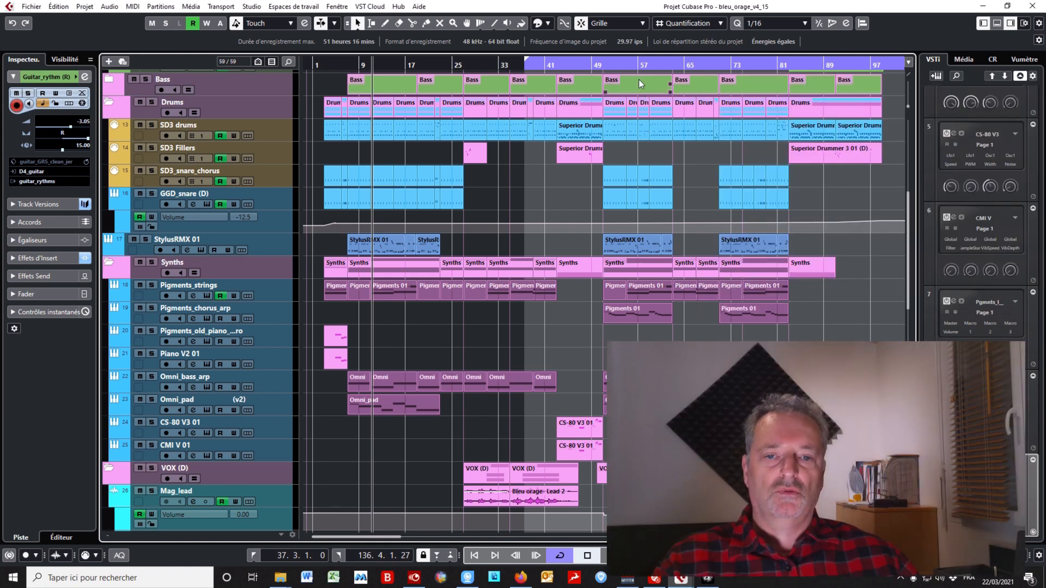
{"action": "left_click_drag", "start_coordinate": [630, 64], "coordinate": [540, 65]}
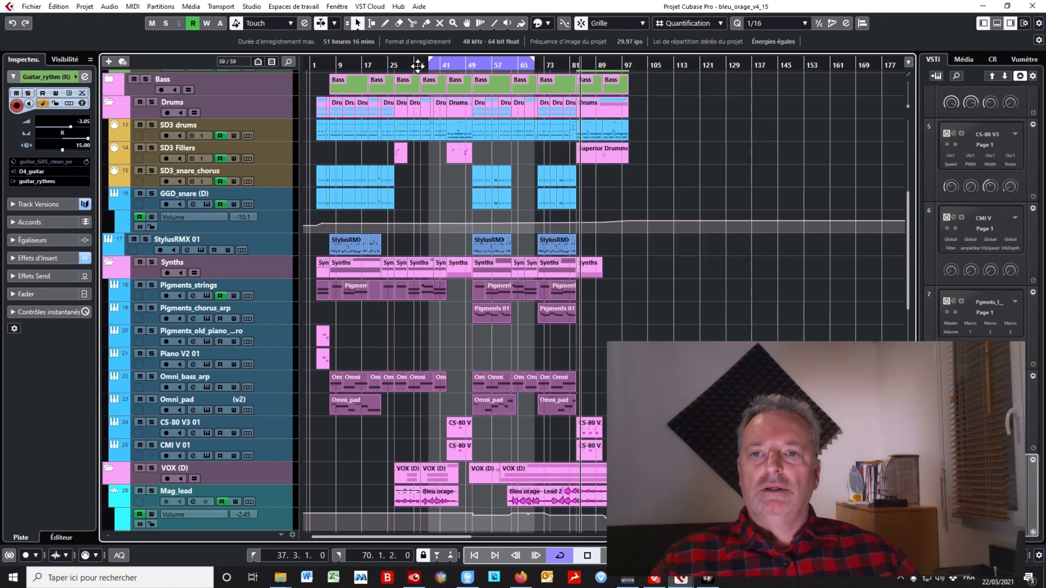
Place the project cursor at about bar 30 in the arrangement and look through the lower tracks
{"action": "left_click_drag", "start_coordinate": [409, 65], "coordinate": [414, 70]}
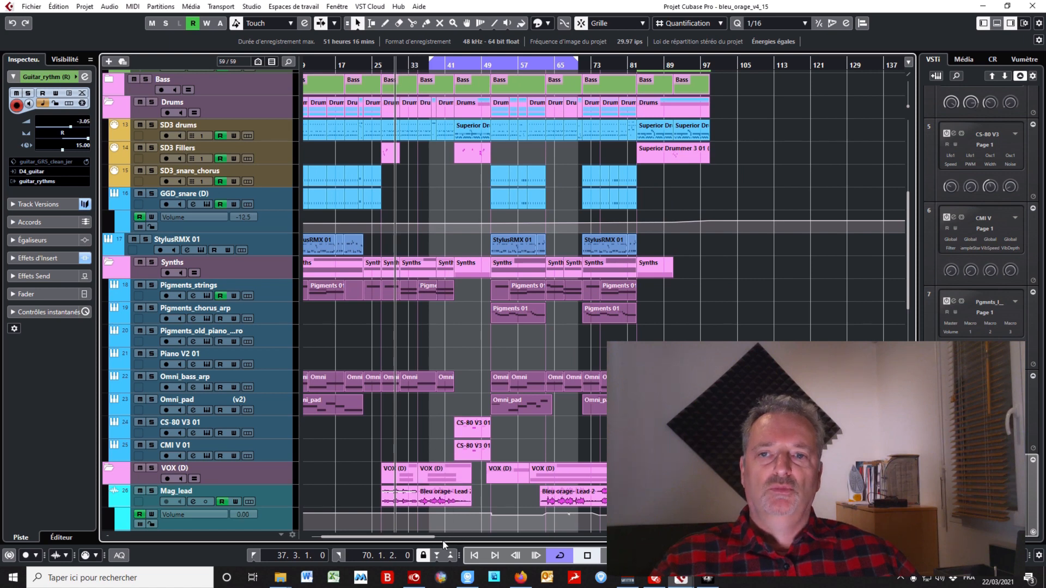
{"action": "left_click_drag", "start_coordinate": [433, 538], "coordinate": [423, 538]}
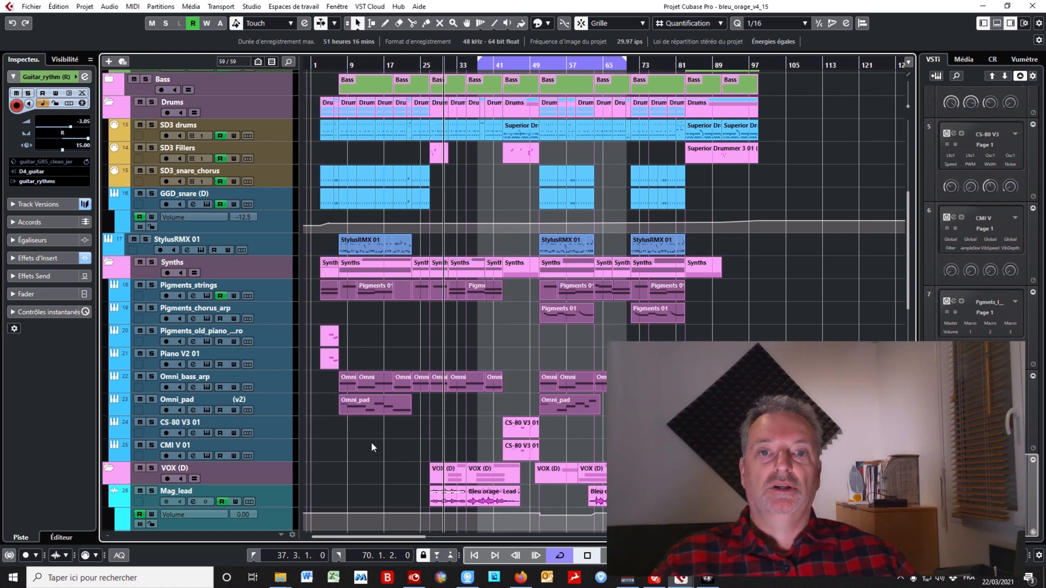
{"action": "scroll", "coordinate": [413, 168], "scroll_direction": "down", "scroll_amount": 4}
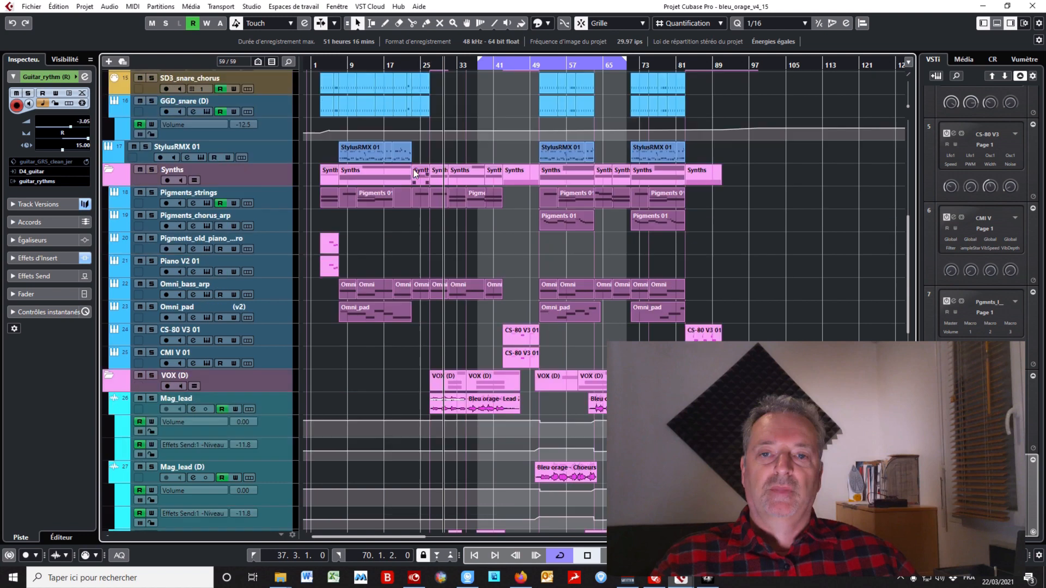
{"action": "scroll", "coordinate": [413, 172], "scroll_direction": "down", "scroll_amount": 2}
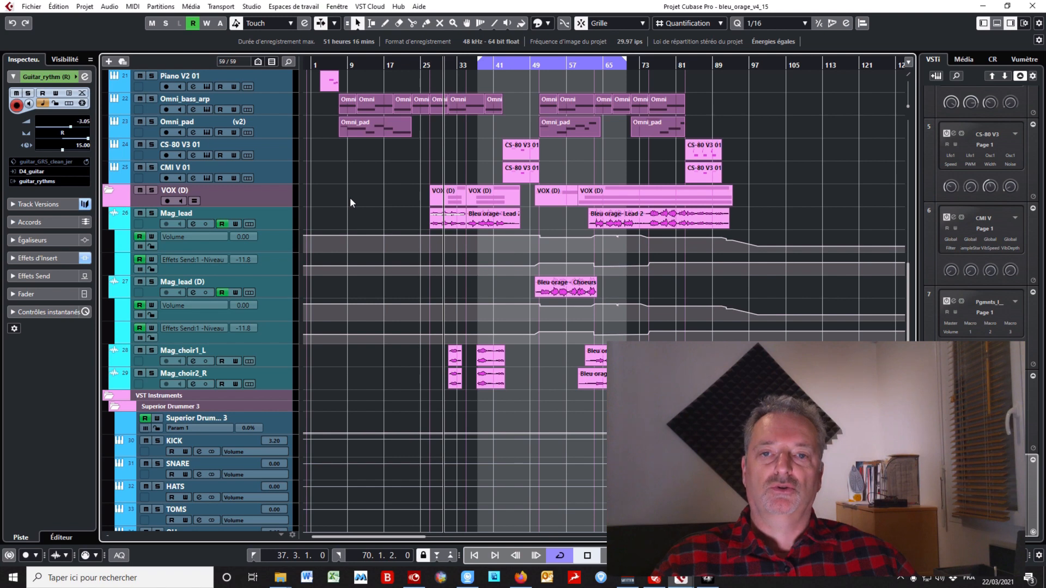
Run the macro tuto_macro on the project
{"action": "left_click", "coordinate": [59, 6]}
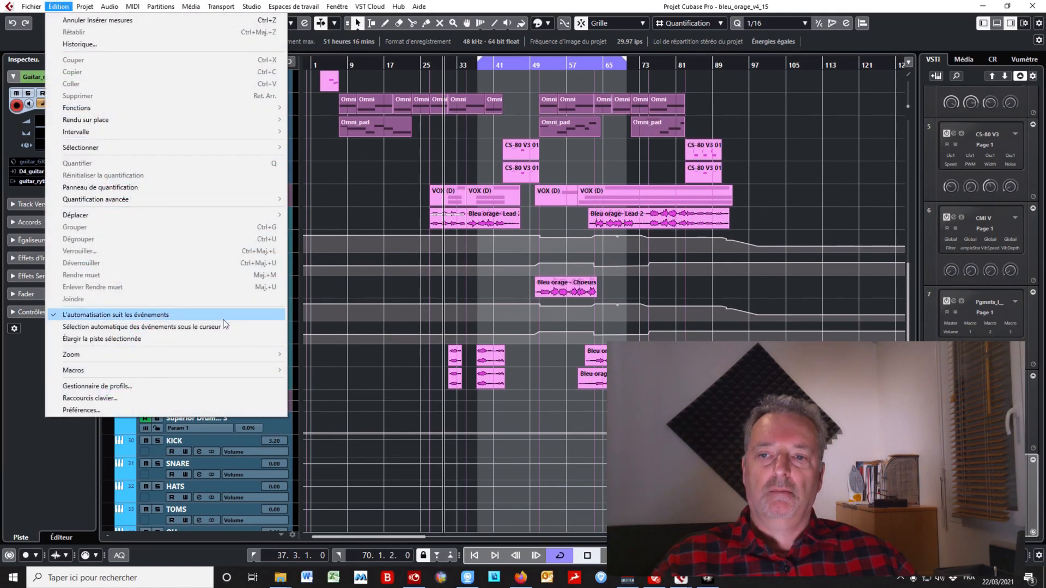
{"action": "mouse_move", "coordinate": [258, 371]}
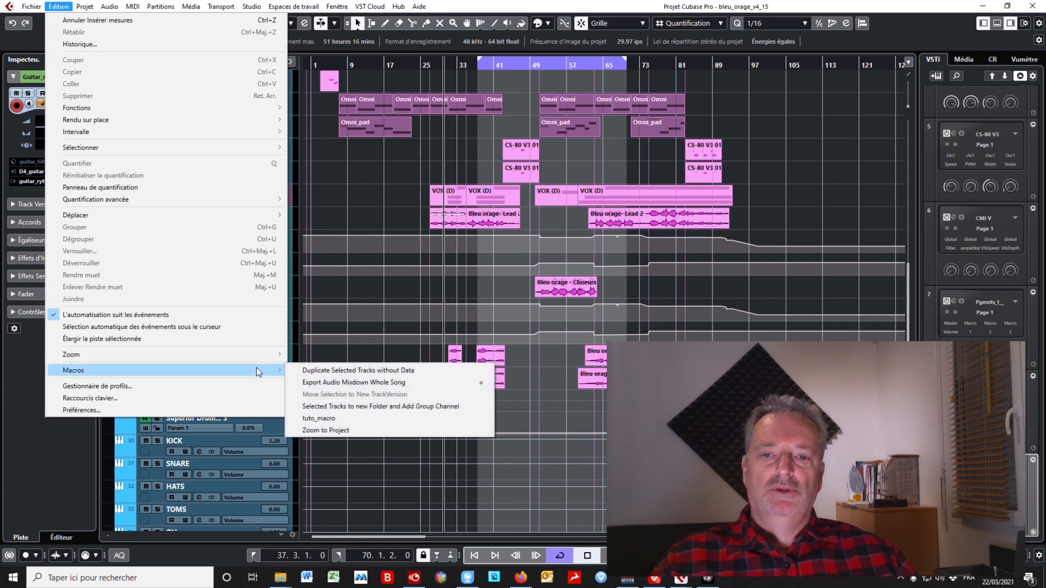
{"action": "left_click", "coordinate": [397, 418]}
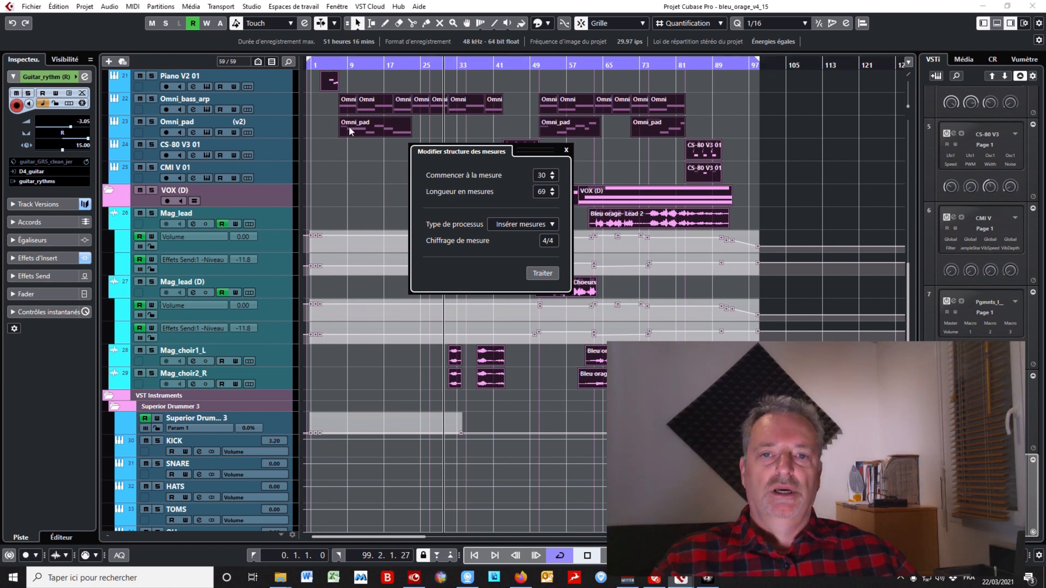
Set the left locator to 32.3.1.0 and the right locator to 64.3.2.0 in the project ruler
{"action": "left_click_drag", "start_coordinate": [530, 149], "coordinate": [569, 108]}
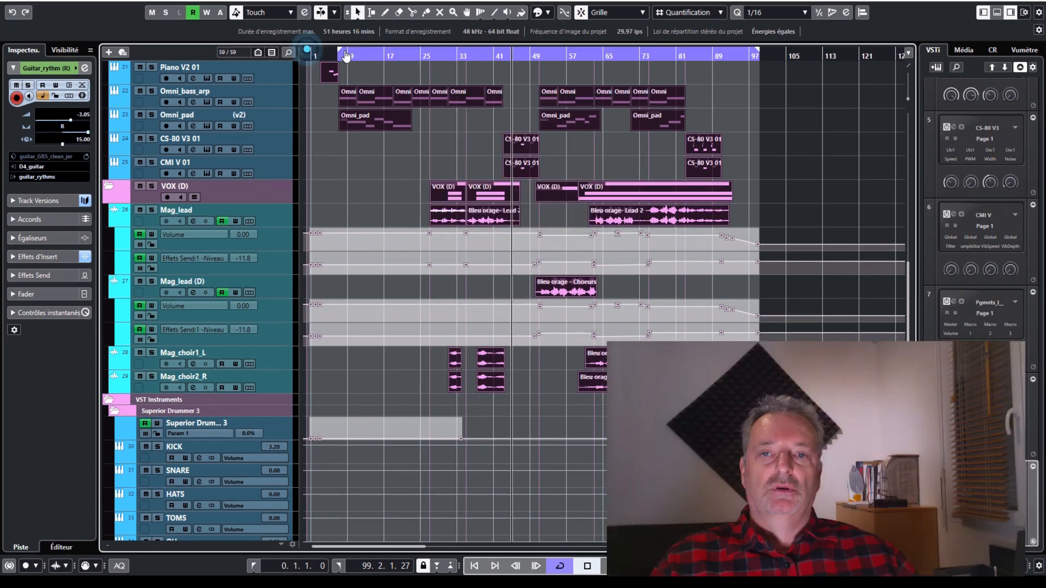
{"action": "left_click_drag", "start_coordinate": [345, 55], "coordinate": [456, 71]}
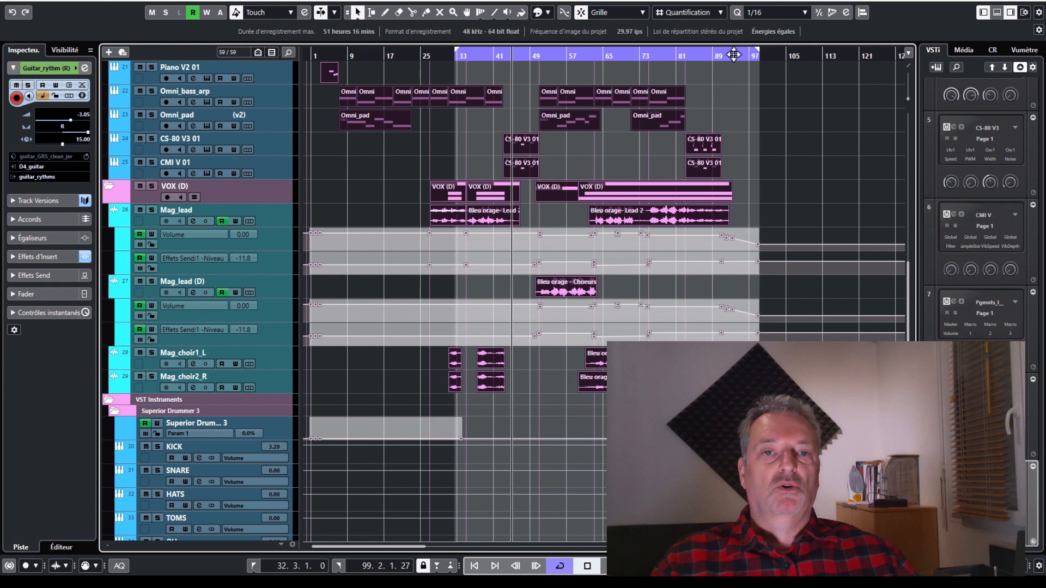
{"action": "mouse_move", "coordinate": [755, 50]}
{"action": "left_mouse_down"}
{"action": "mouse_move", "coordinate": [583, 54]}
{"action": "mouse_move", "coordinate": [609, 54]}
{"action": "mouse_move", "coordinate": [600, 55]}
{"action": "left_mouse_up"}
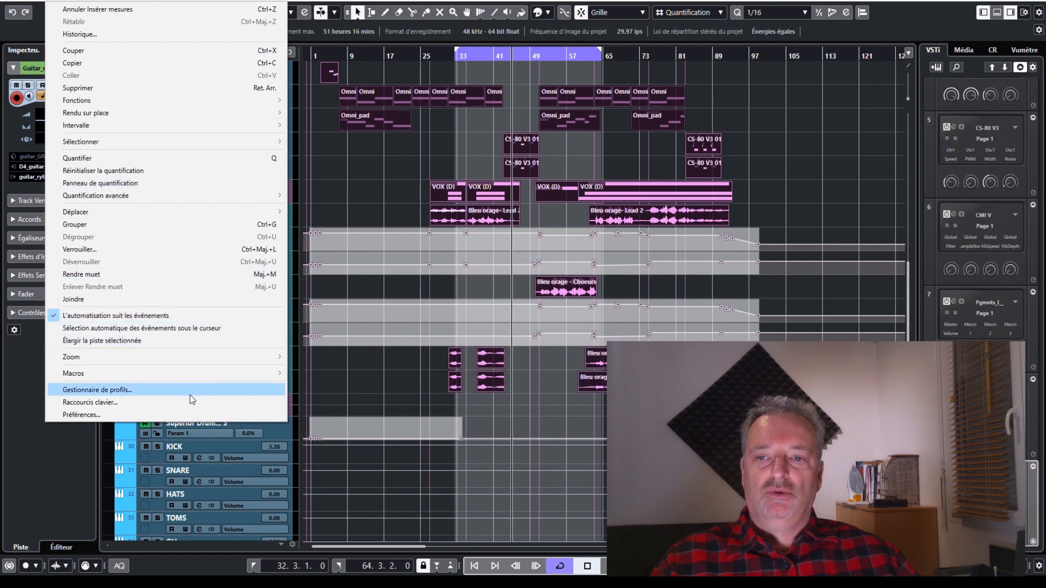
Open the key command settings and select tuto_macro in the Macro category of the command list
{"action": "left_click", "coordinate": [191, 402]}
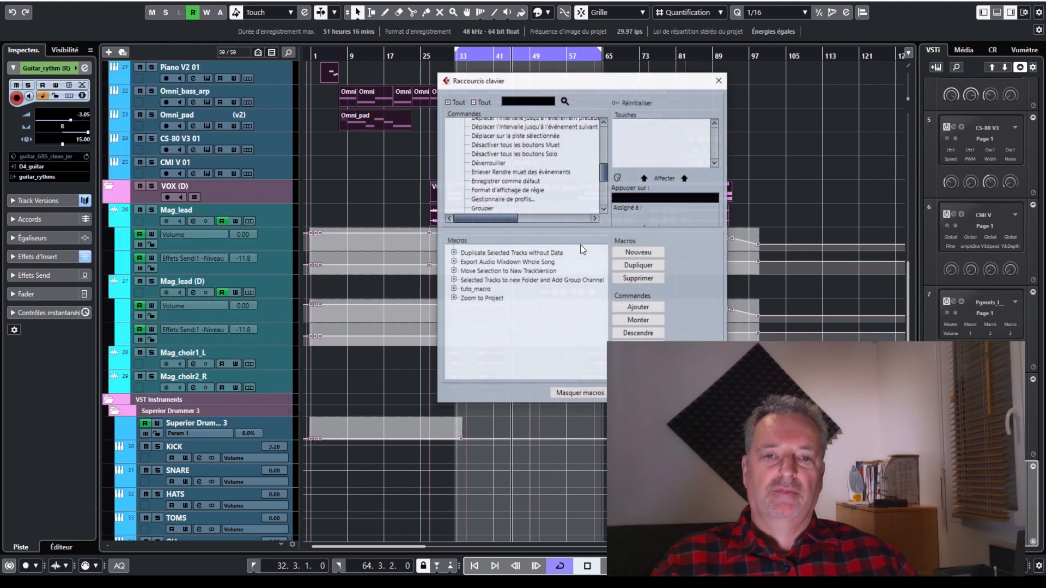
{"action": "left_click", "coordinate": [472, 289]}
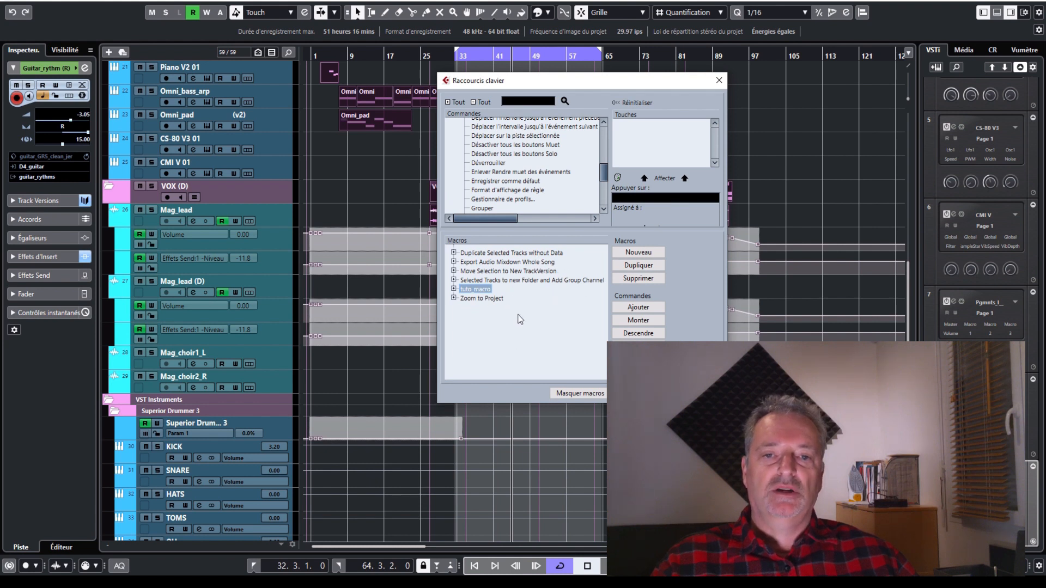
{"action": "left_click_drag", "start_coordinate": [604, 173], "coordinate": [604, 139]}
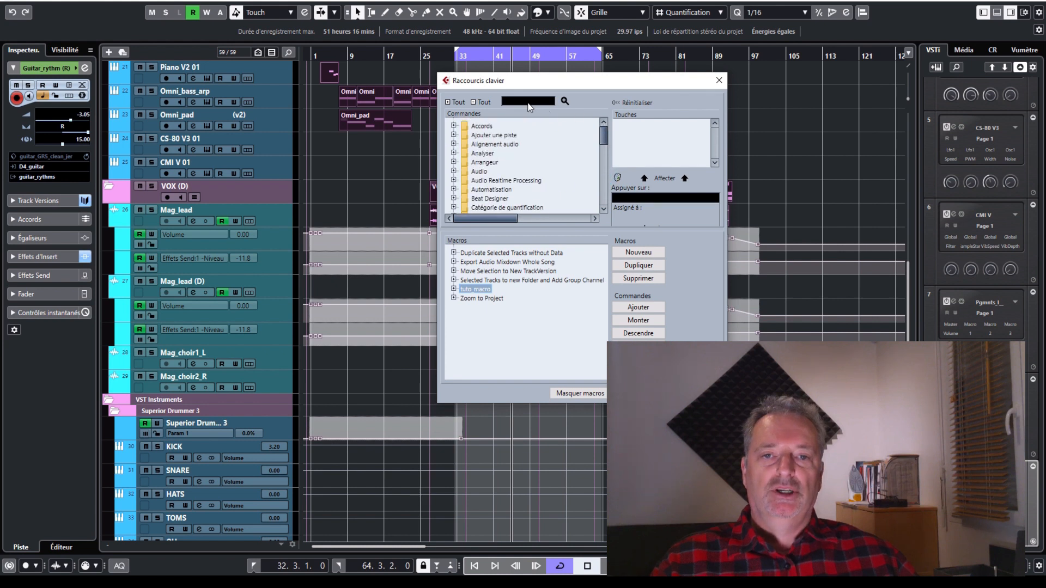
{"action": "scroll", "coordinate": [520, 163], "scroll_direction": "down", "scroll_amount": 3}
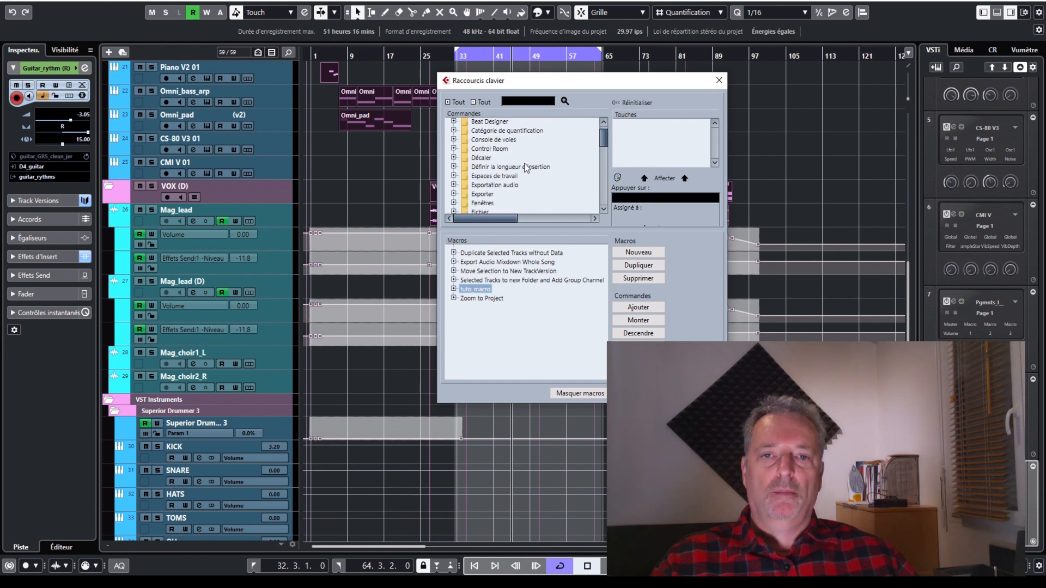
{"action": "scroll", "coordinate": [526, 168], "scroll_direction": "down", "scroll_amount": 2}
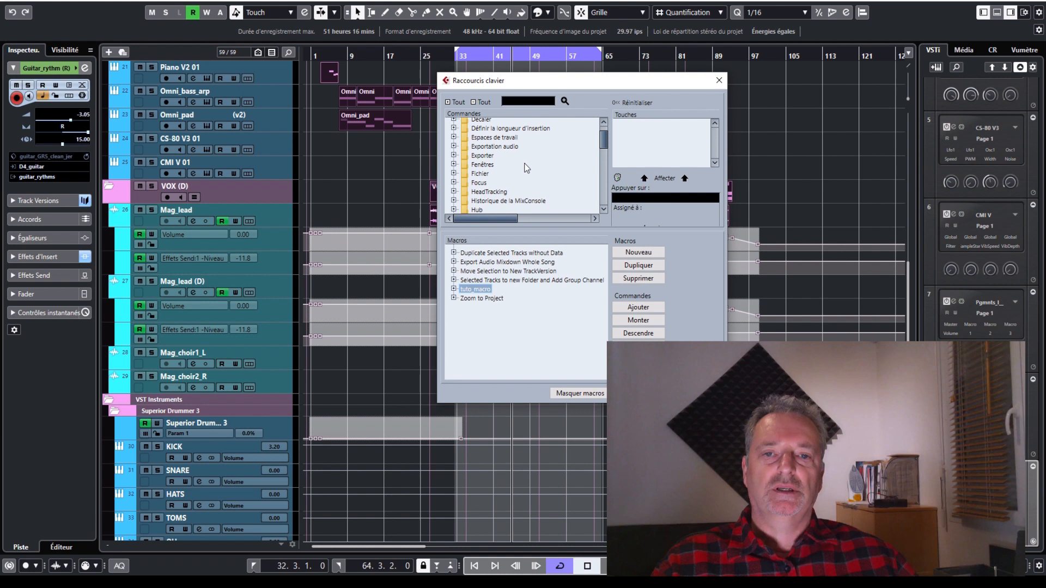
{"action": "scroll", "coordinate": [526, 168], "scroll_direction": "down", "scroll_amount": 2}
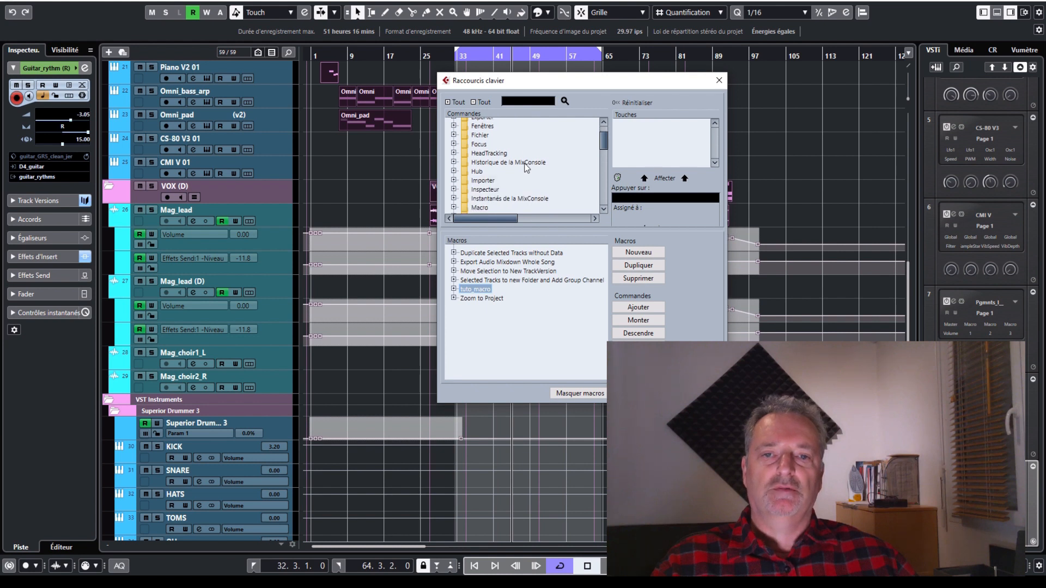
{"action": "scroll", "coordinate": [526, 168], "scroll_direction": "down", "scroll_amount": 2}
{"action": "type", "text": "macros"}
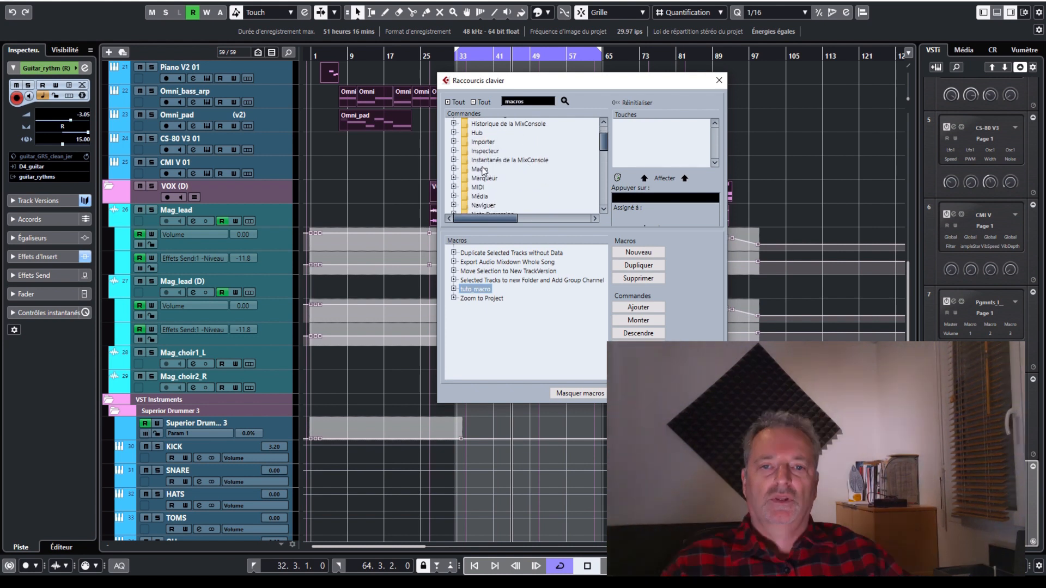
{"action": "left_click", "coordinate": [452, 169]}
{"action": "scroll", "coordinate": [490, 175], "scroll_direction": "down", "scroll_amount": 2}
{"action": "left_click", "coordinate": [490, 176]}
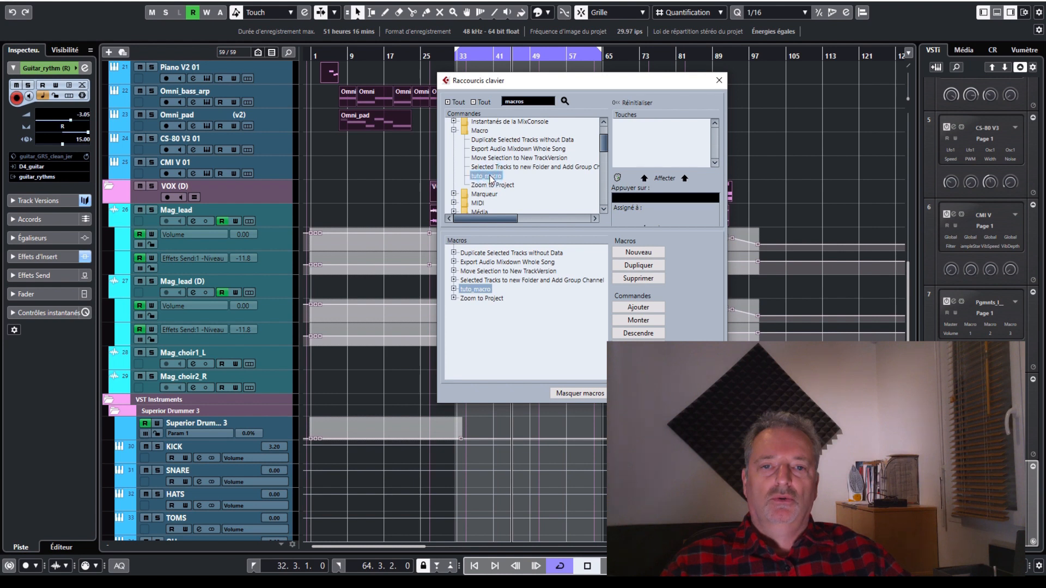
Assign the $ shortcut to tuto_macro and confirm the key command settings
{"action": "left_click", "coordinate": [665, 198]}
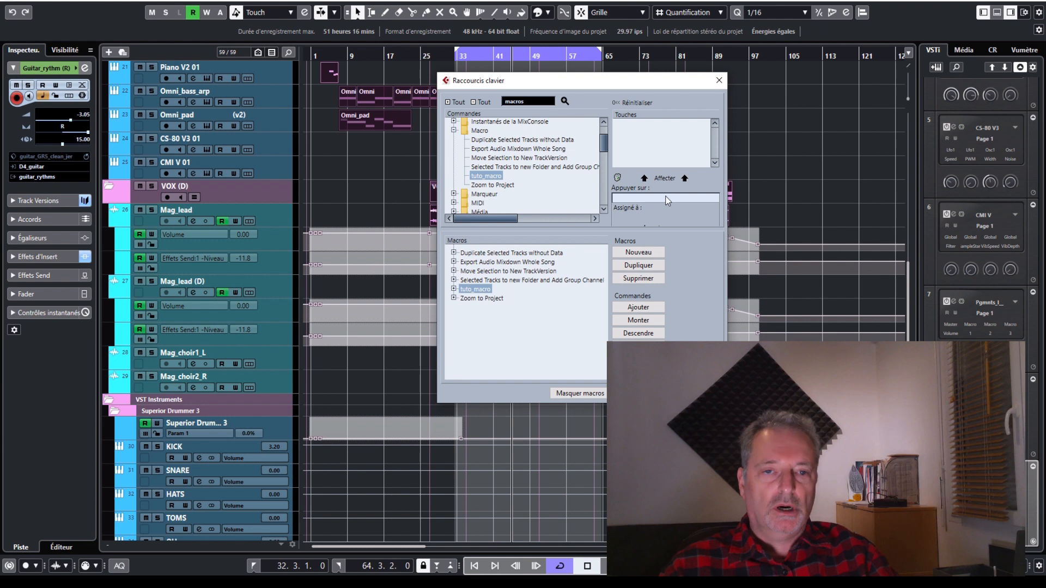
{"action": "key", "text": "dollar"}
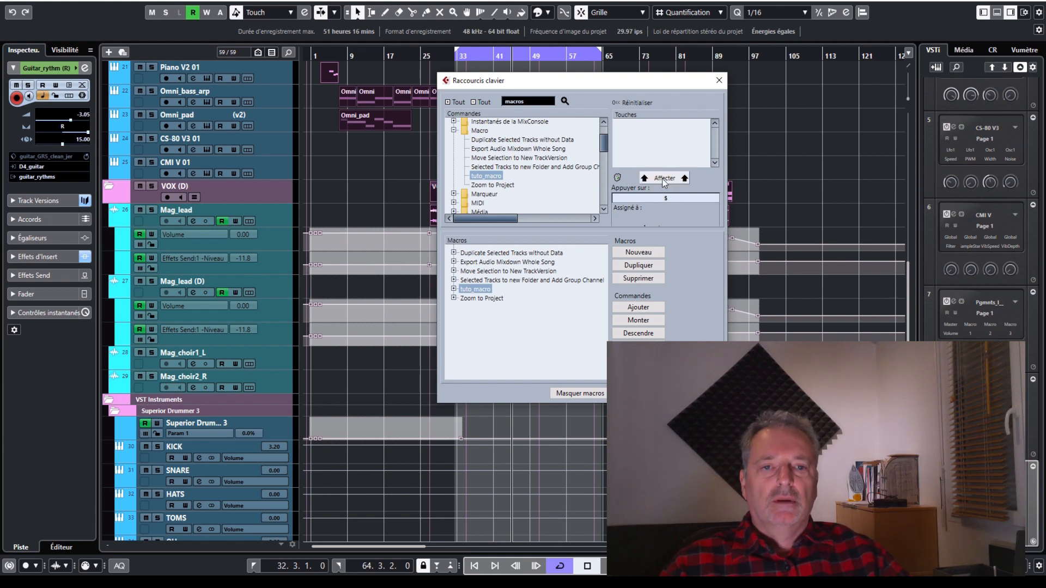
{"action": "left_click", "coordinate": [664, 180]}
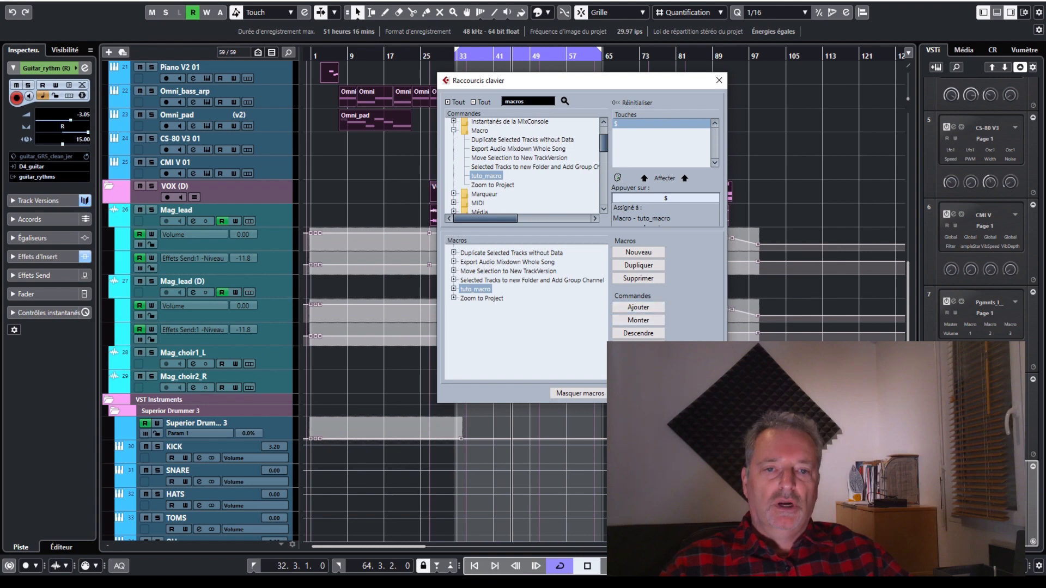
{"action": "left_click", "coordinate": [640, 394]}
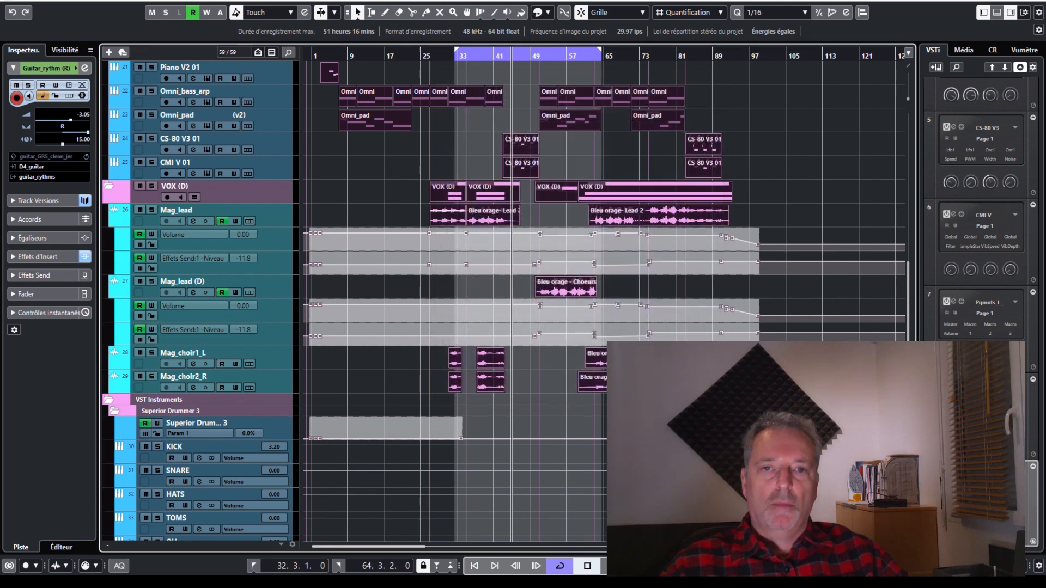
Deselect all events in the arrangement and run tuto_macro with its assigned $ shortcut
{"action": "left_click", "coordinate": [744, 146]}
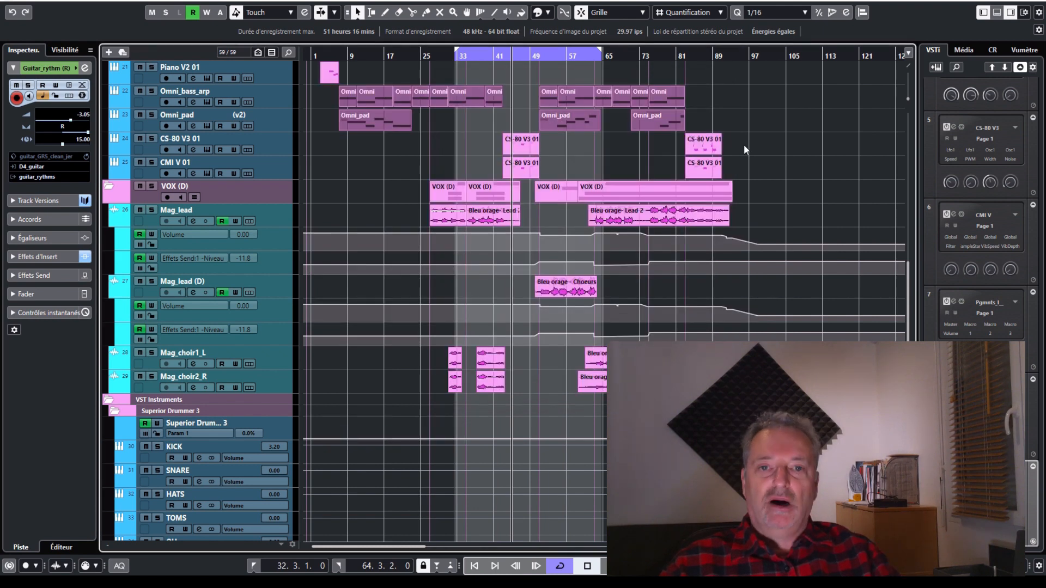
{"action": "key", "text": "ctrl+a"}
{"action": "key", "text": "p"}
Insert bars in 4/4 with the start bar set to 1 and the length set to 1 bar
{"action": "double_click", "coordinate": [601, 141]}
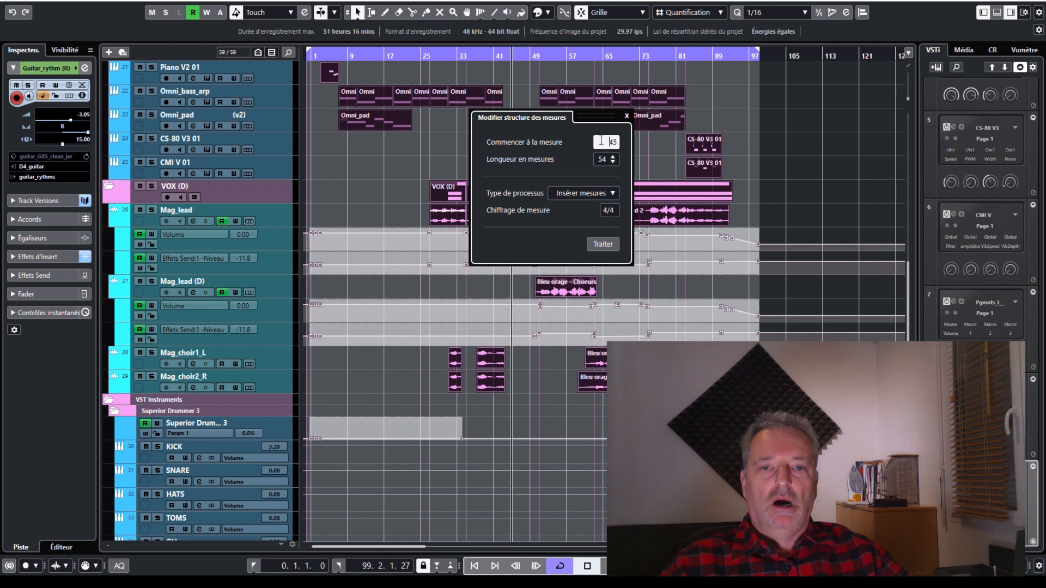
{"action": "type", "text": "1"}
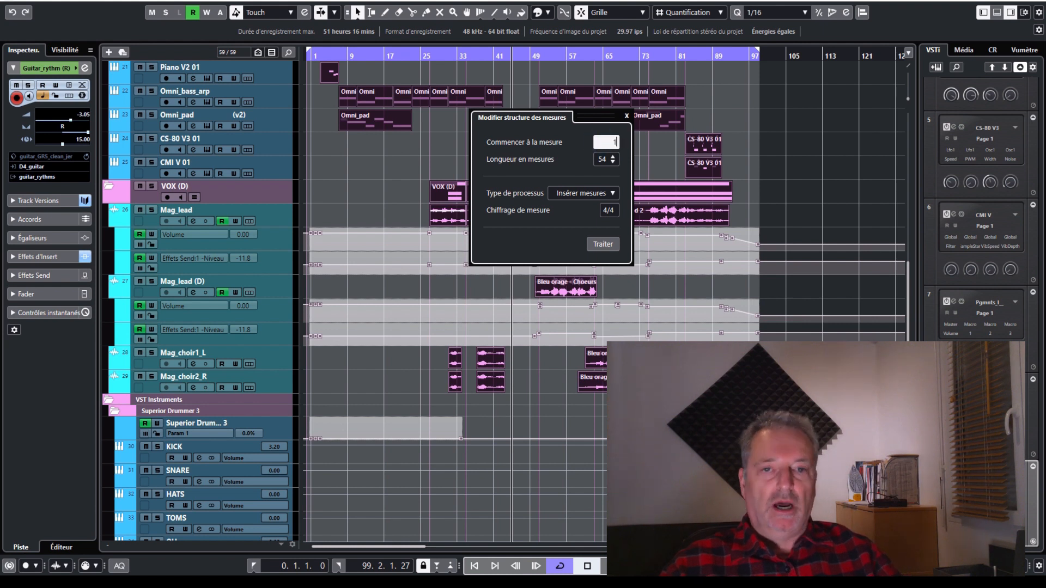
{"action": "double_click", "coordinate": [602, 160]}
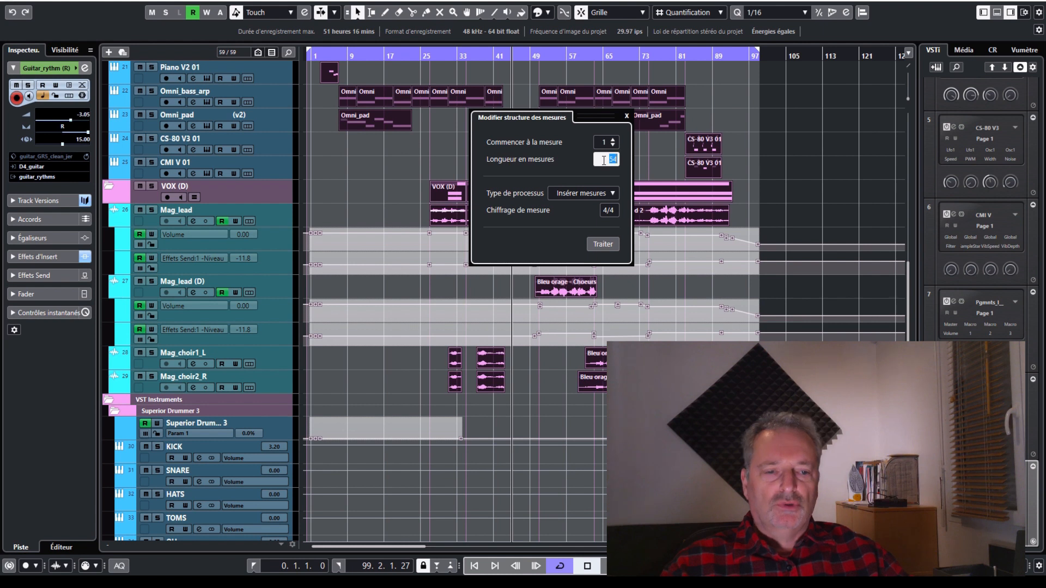
{"action": "type", "text": "1"}
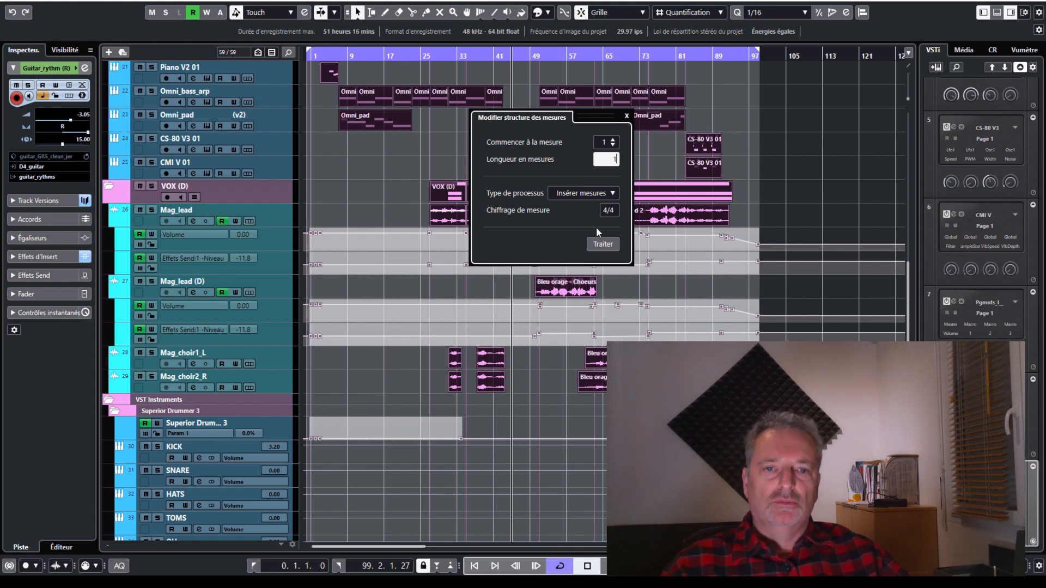
{"action": "left_click", "coordinate": [605, 247]}
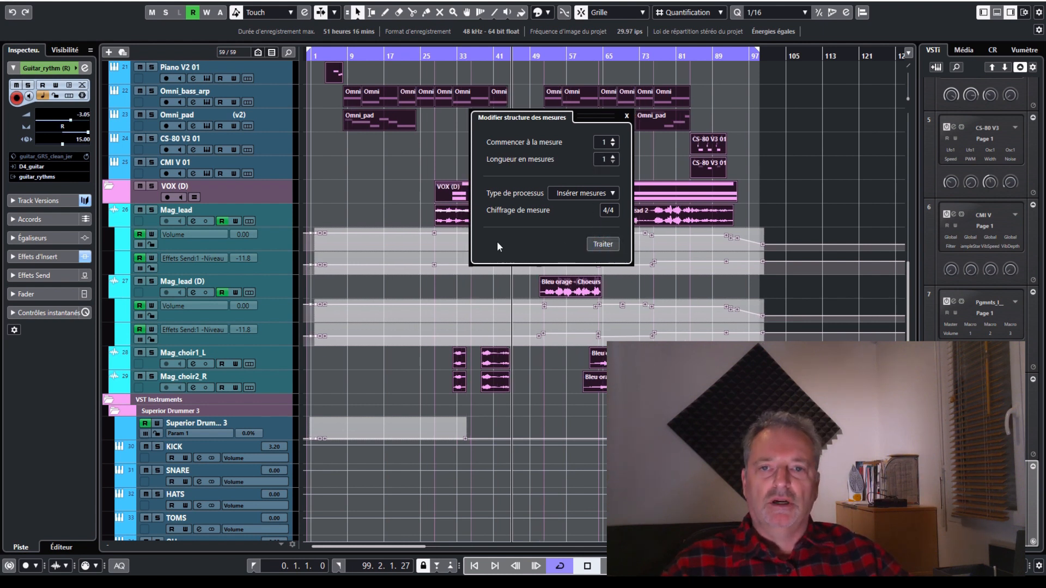
Close the bar structure dialog and set the locators to the selected events before clearing the selection
{"action": "left_click", "coordinate": [626, 116]}
{"action": "key", "text": "p"}
{"action": "left_click", "coordinate": [373, 72]}
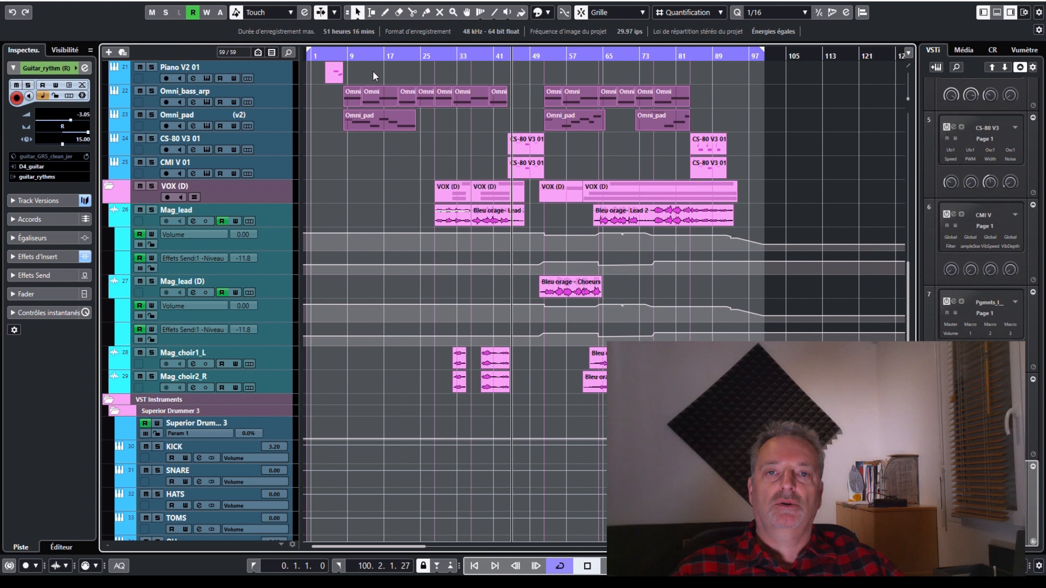